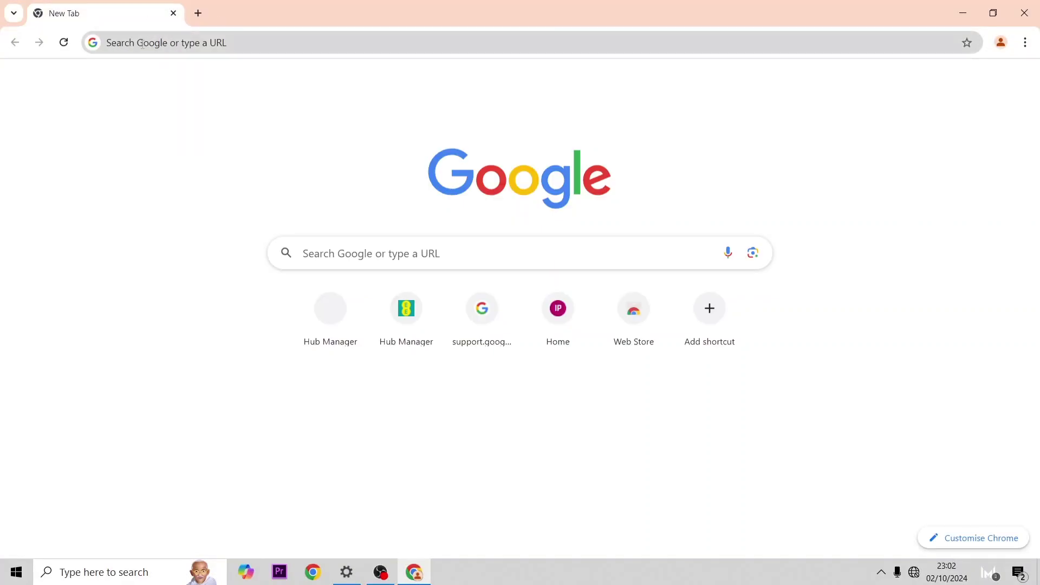
Step: Enter the hub address 192.168.1.254 in Chrome's address bar
{"action": "type", "text": "192"}
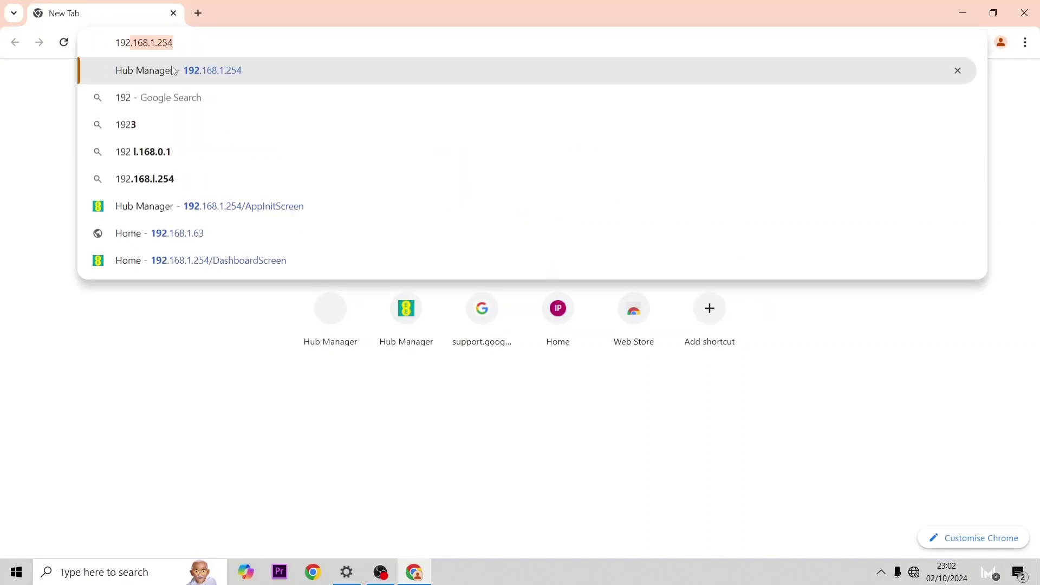
{"action": "type", "text": ".1."}
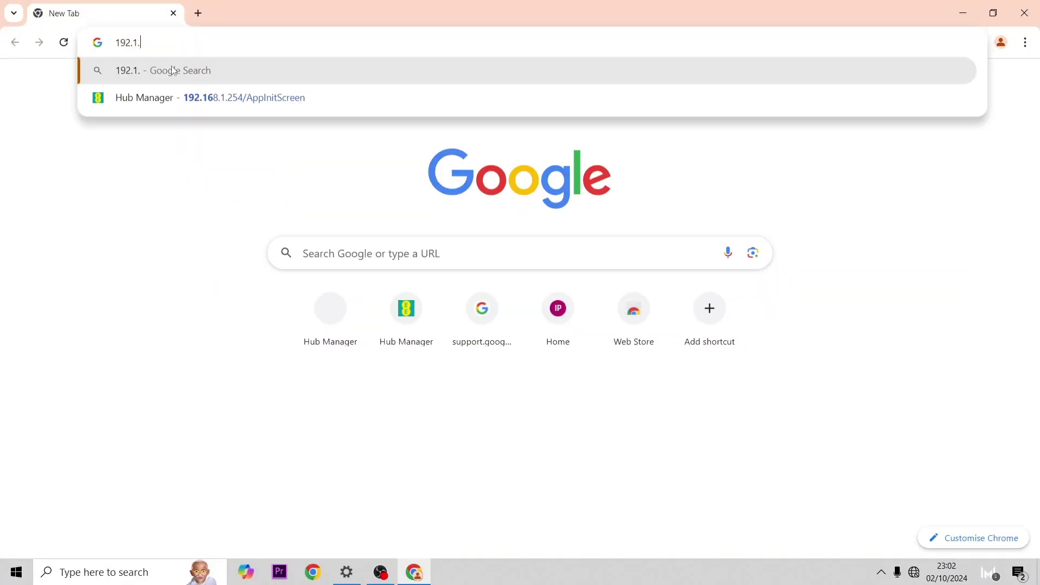
{"action": "type", "text": "68."}
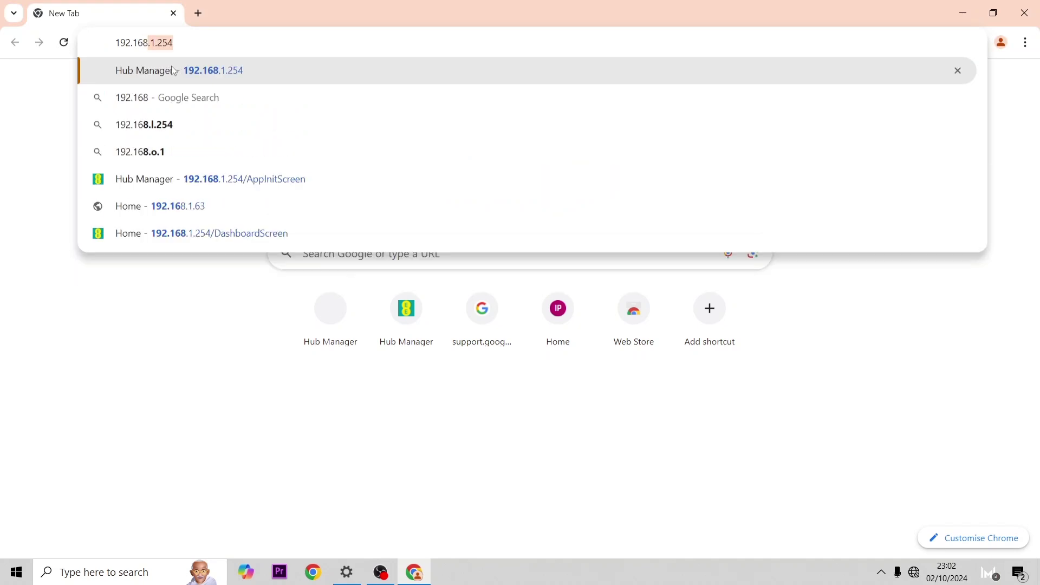
{"action": "type", "text": "1.254/DashboardScreen"}
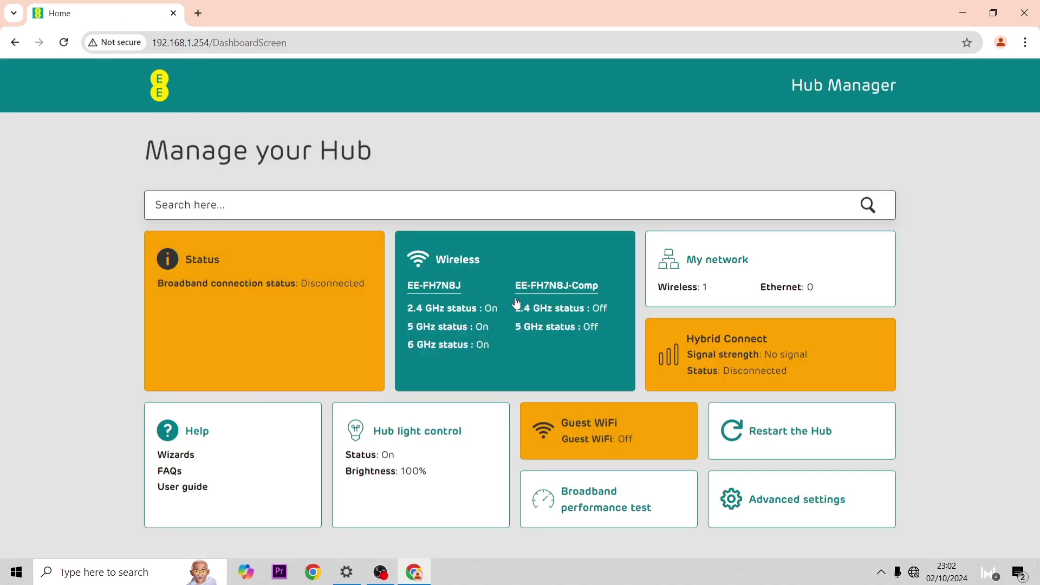
Step: Open the Wireless overview, choose Change settings and submit the admin password
{"action": "left_click", "coordinate": [508, 282]}
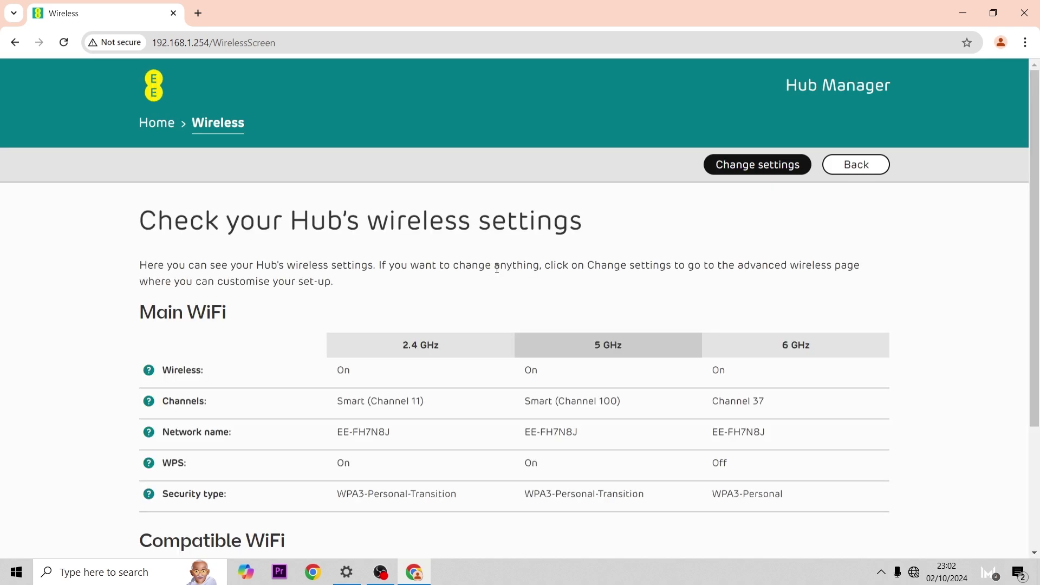
{"action": "left_click", "coordinate": [753, 167]}
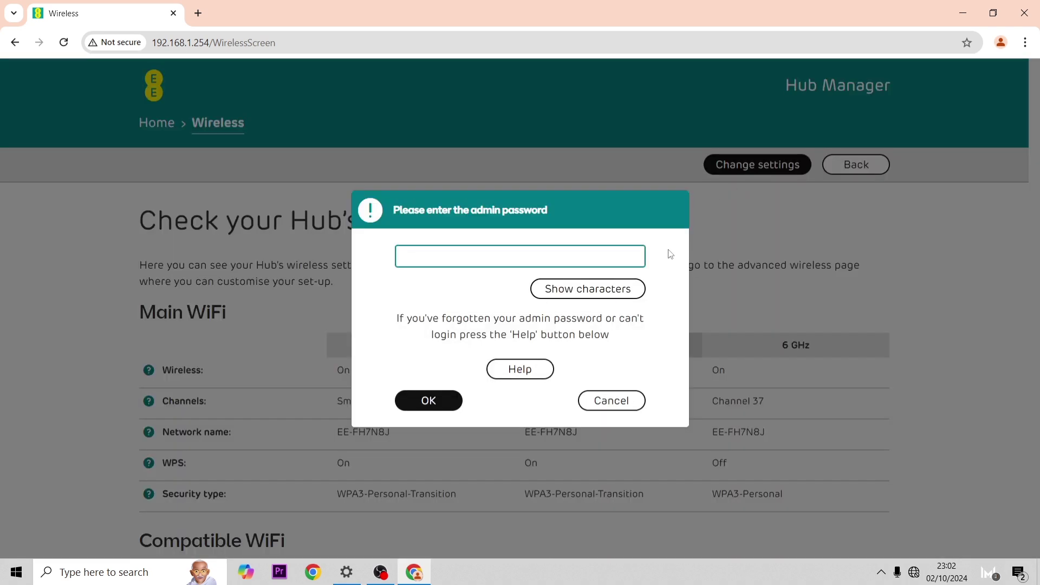
{"action": "left_click", "coordinate": [673, 184]}
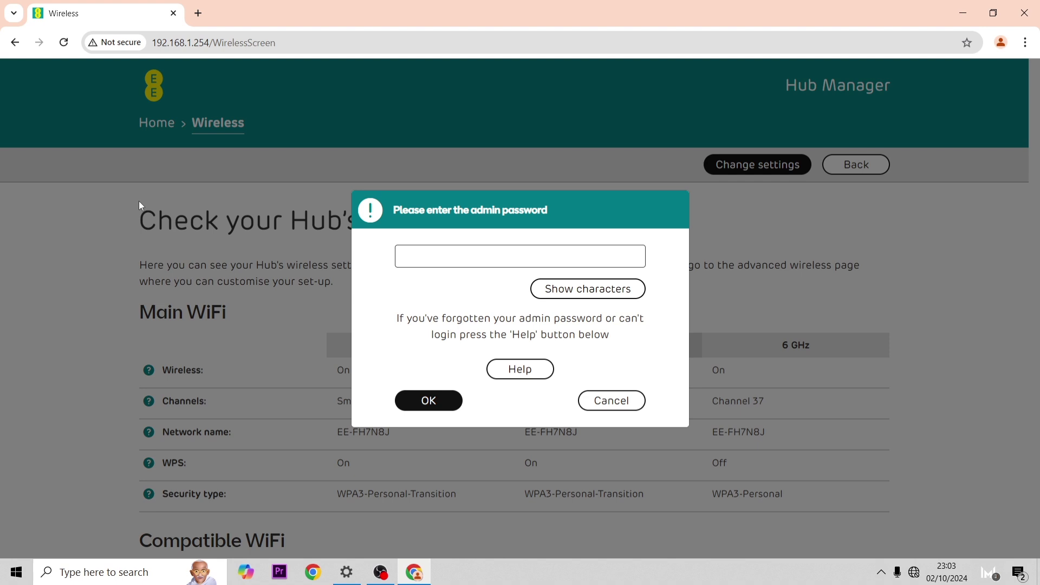
{"action": "left_click_drag", "start_coordinate": [398, 319], "coordinate": [443, 318]}
{"action": "left_click", "coordinate": [471, 257]}
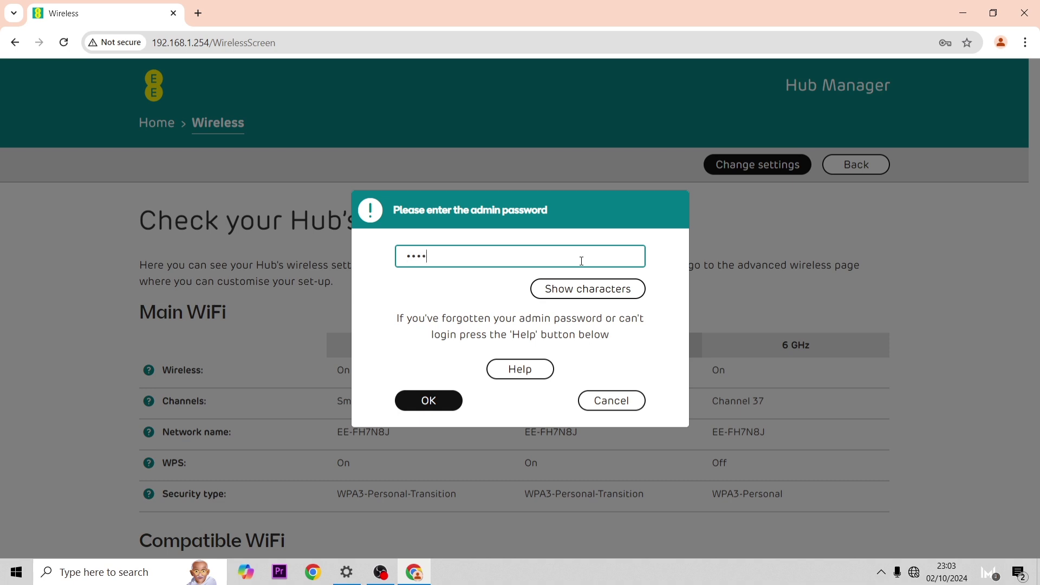
{"action": "key", "text": "Return"}
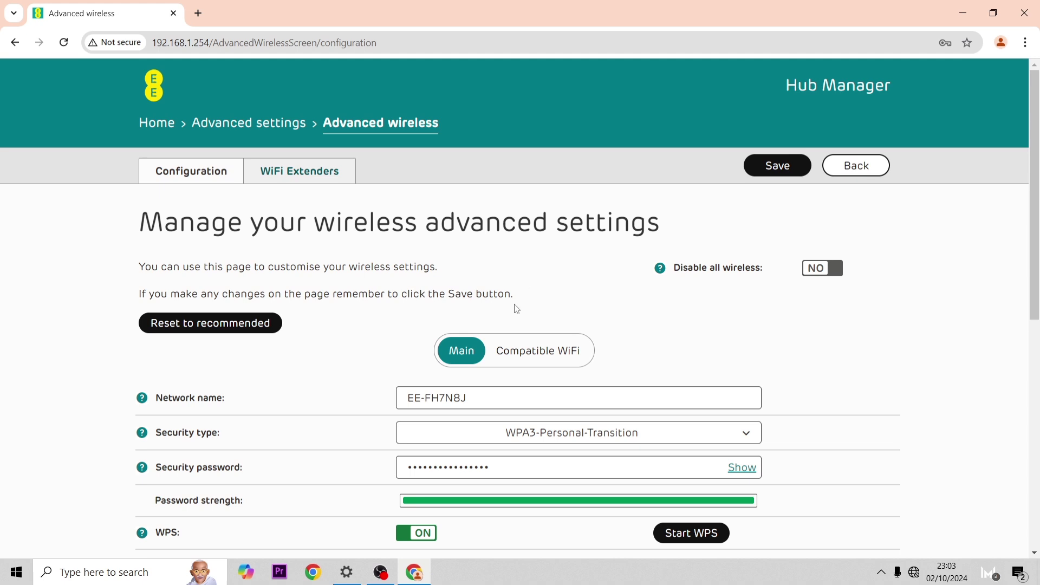
Step: Turn the 2.4, 5 and 6 GHz bands off, then back on
{"action": "scroll", "coordinate": [547, 325], "scroll_direction": "down", "scroll_amount": 3}
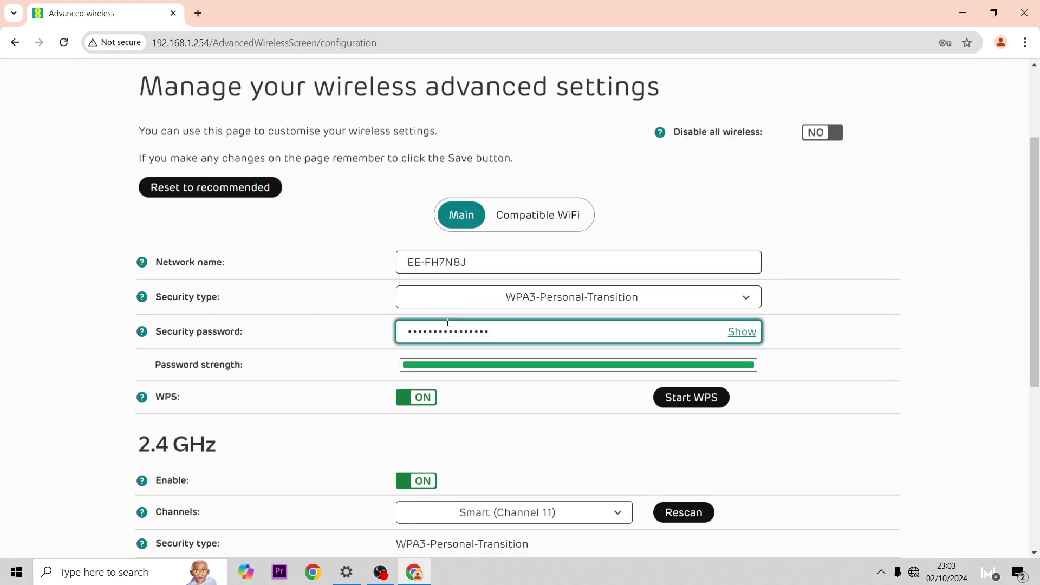
{"action": "left_click", "coordinate": [415, 483]}
{"action": "scroll", "coordinate": [428, 460], "scroll_direction": "down", "scroll_amount": 5}
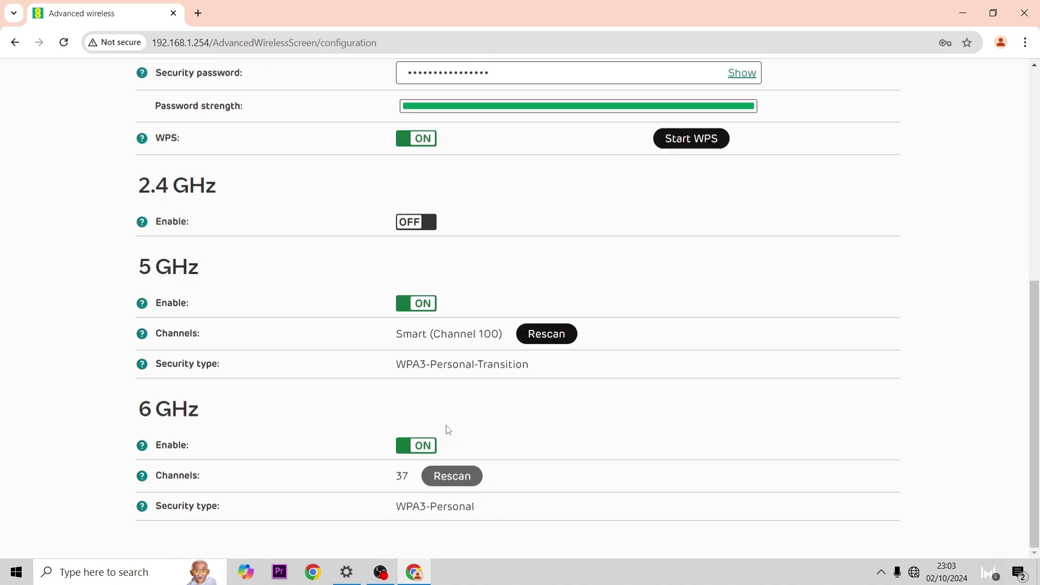
{"action": "left_click", "coordinate": [428, 306]}
{"action": "left_click", "coordinate": [425, 447]}
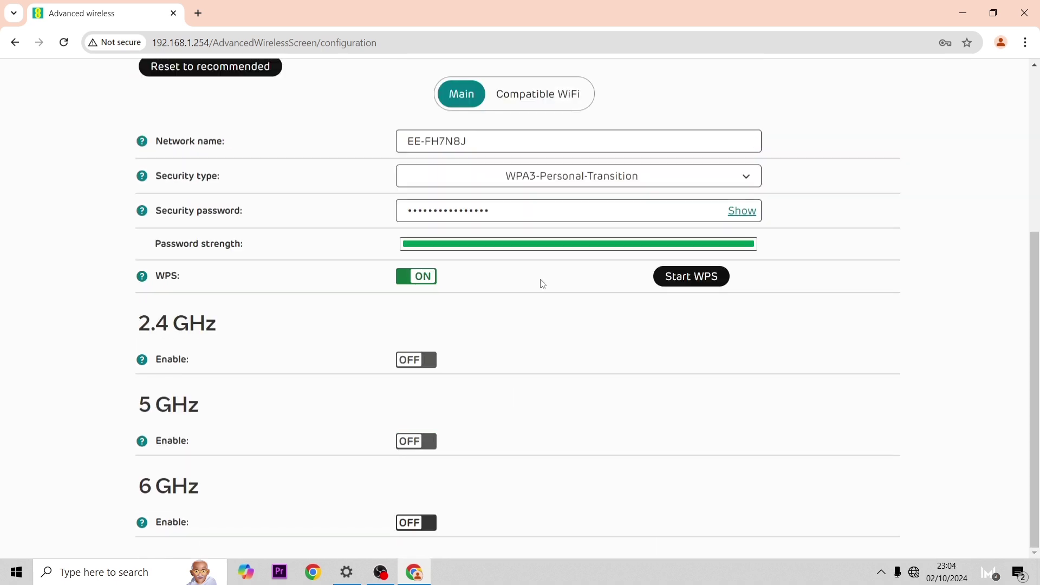
{"action": "left_click", "coordinate": [424, 525]}
{"action": "left_click", "coordinate": [423, 363]}
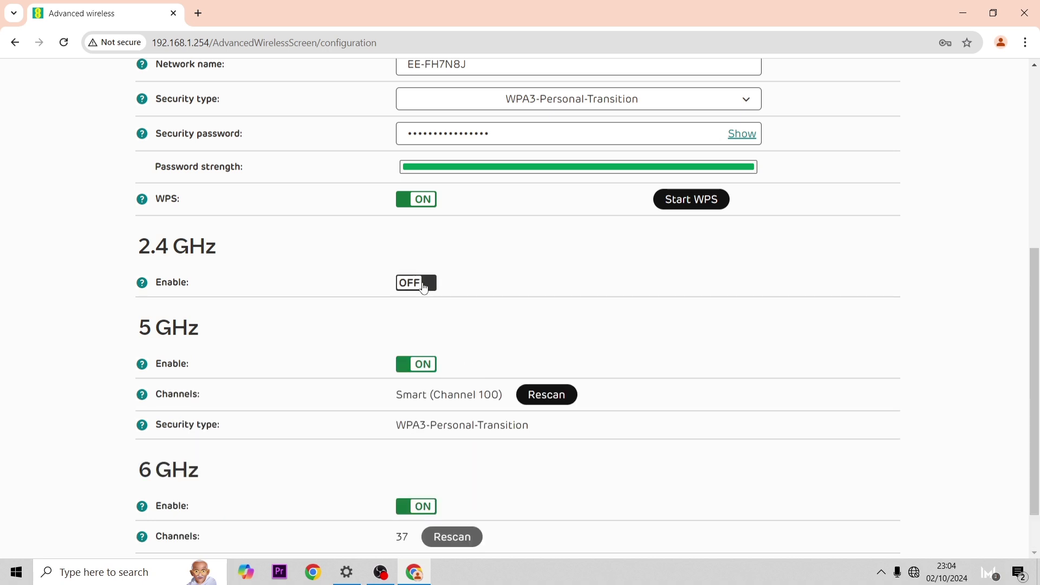
{"action": "left_click", "coordinate": [424, 284]}
Step: Select parts of the network name EE-FH7N8J without changing it
{"action": "scroll", "coordinate": [492, 295], "scroll_direction": "up", "scroll_amount": 2}
{"action": "left_click_drag", "start_coordinate": [477, 199], "coordinate": [343, 200]}
{"action": "left_click", "coordinate": [280, 189]}
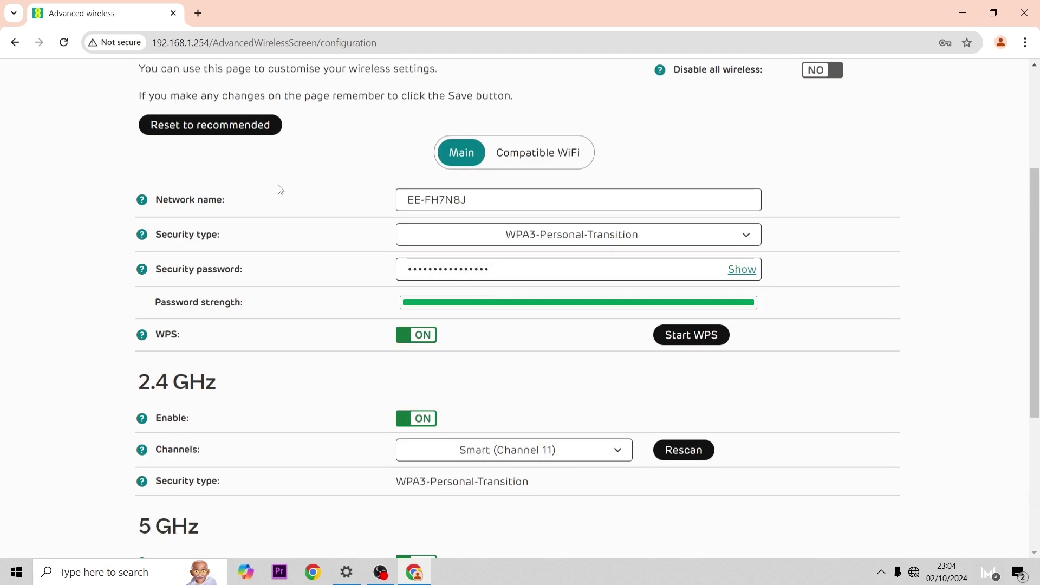
{"action": "left_click_drag", "start_coordinate": [445, 200], "coordinate": [414, 227]}
{"action": "left_click_drag", "start_coordinate": [511, 267], "coordinate": [392, 264]}
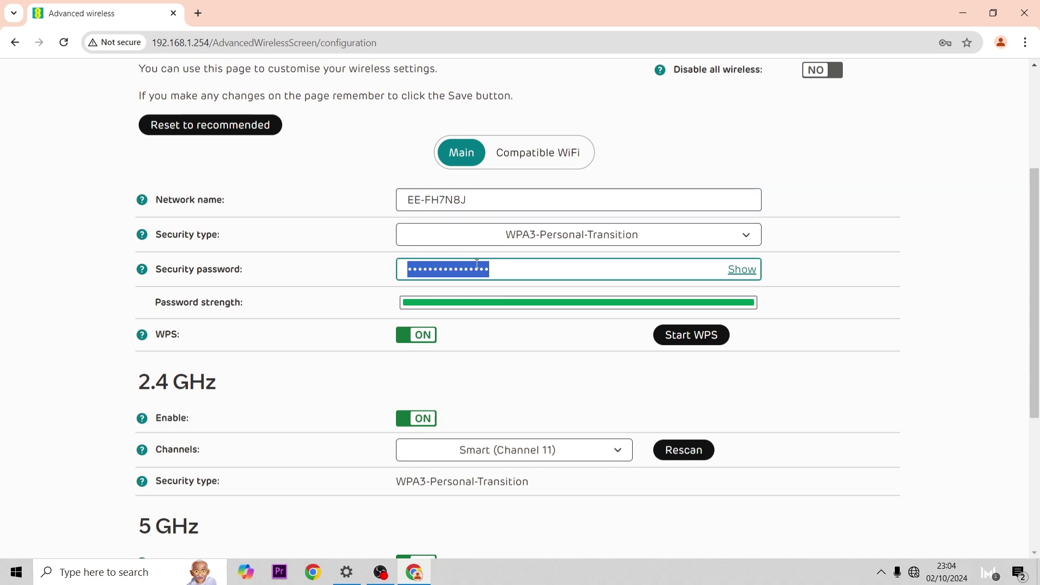
Step: Toggle Compatible WiFi, select its network name, then go back to the overview
{"action": "left_click", "coordinate": [573, 159]}
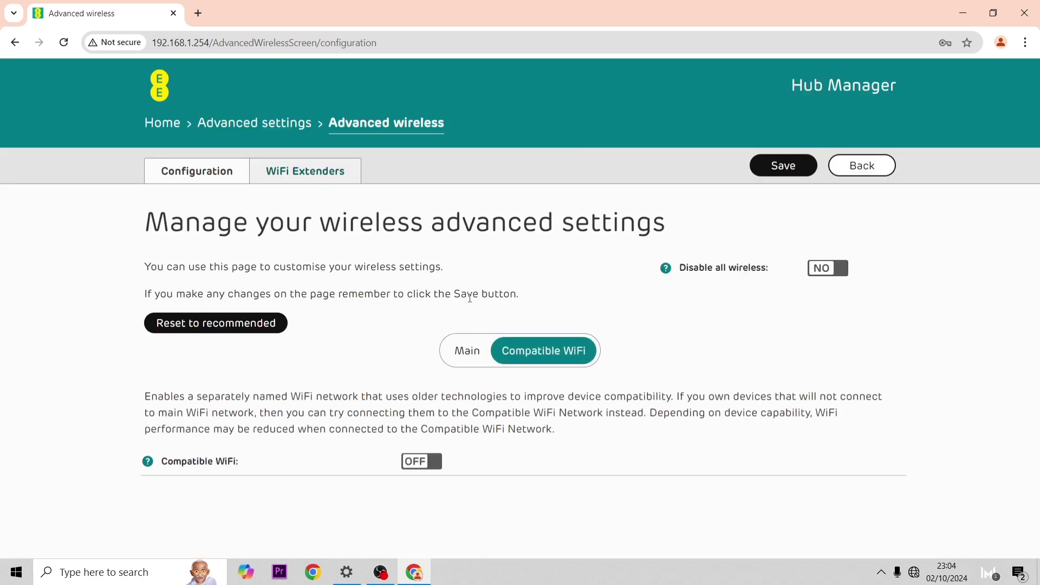
{"action": "left_click", "coordinate": [439, 469]}
{"action": "scroll", "coordinate": [534, 263], "scroll_direction": "down", "scroll_amount": 5}
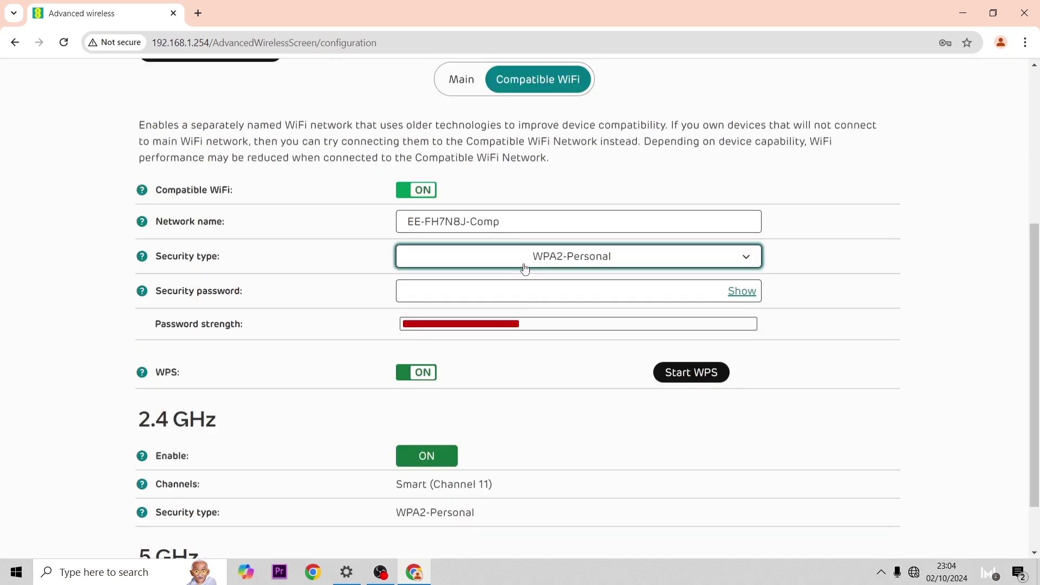
{"action": "left_click_drag", "start_coordinate": [525, 225], "coordinate": [351, 207]}
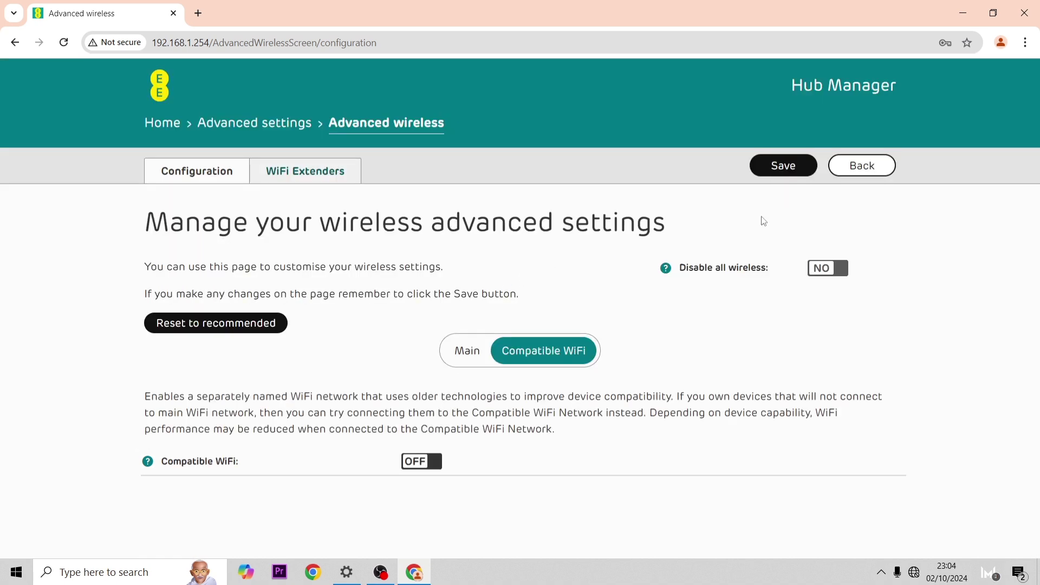
{"action": "left_click", "coordinate": [834, 173]}
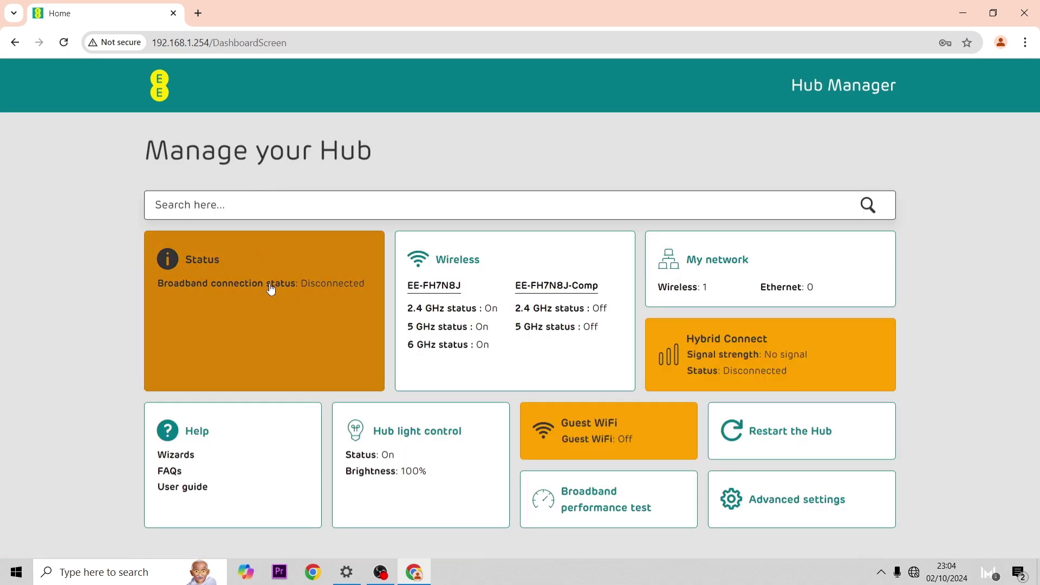
Step: Check the broadband connection status, then open the Hub light settings
{"action": "left_click", "coordinate": [272, 290]}
{"action": "left_click", "coordinate": [382, 454]}
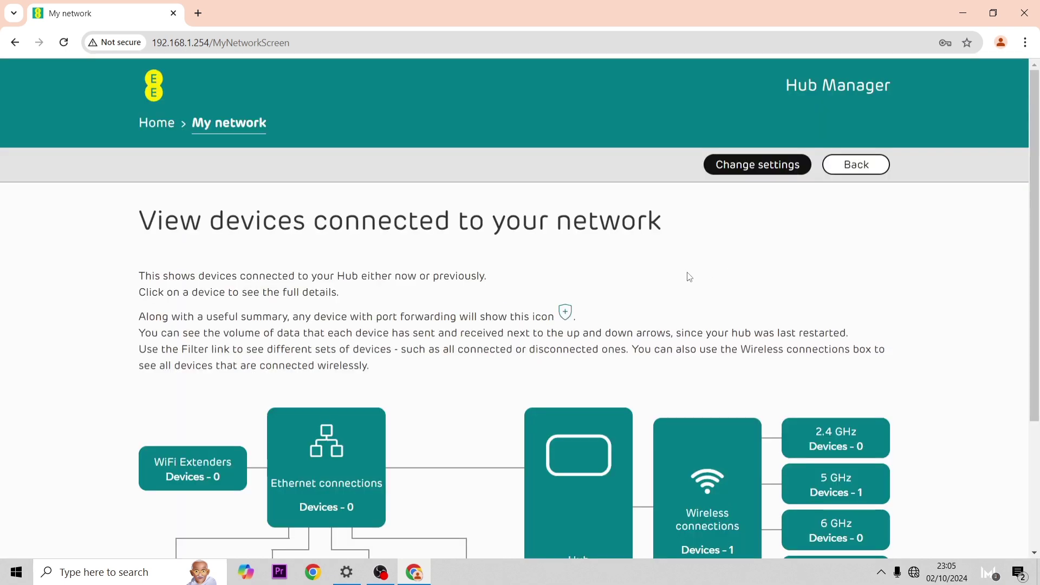
Step: Scroll through the My network diagram and device list, then return to the dashboard
{"action": "scroll", "coordinate": [567, 247], "scroll_direction": "down", "scroll_amount": 3}
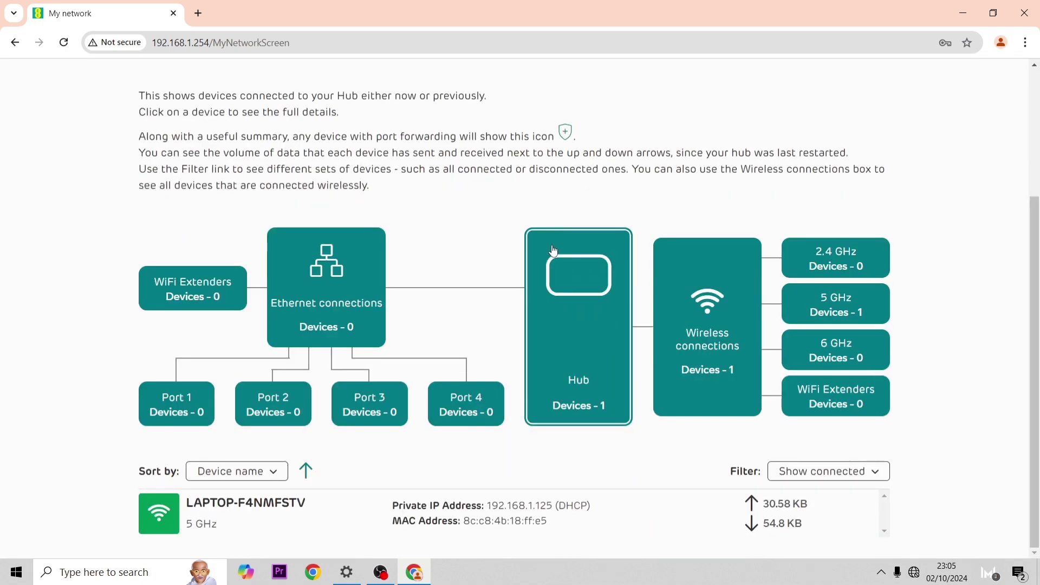
{"action": "scroll", "coordinate": [539, 270], "scroll_direction": "up", "scroll_amount": 3}
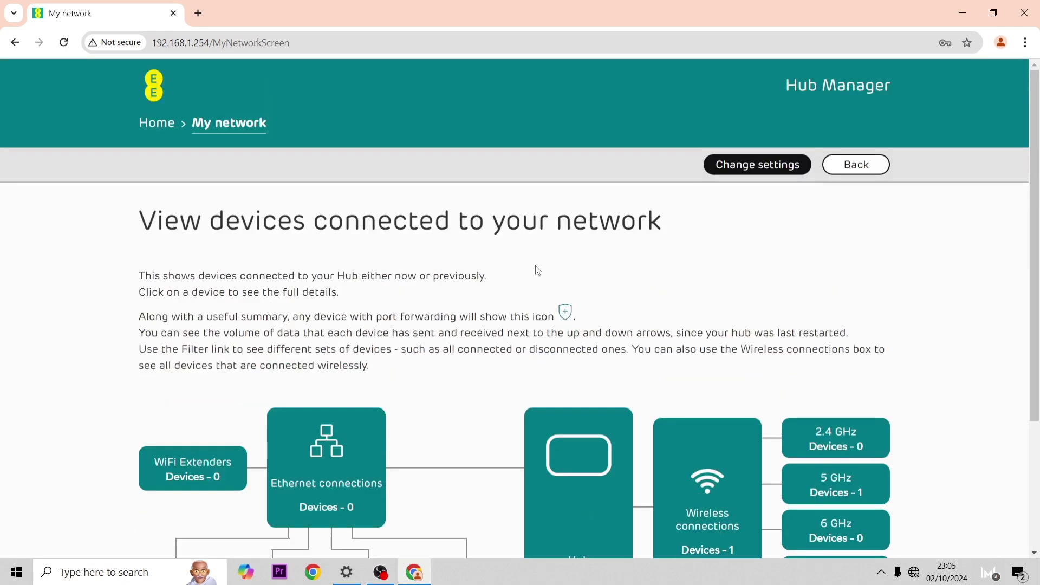
{"action": "scroll", "coordinate": [532, 265], "scroll_direction": "down", "scroll_amount": 3}
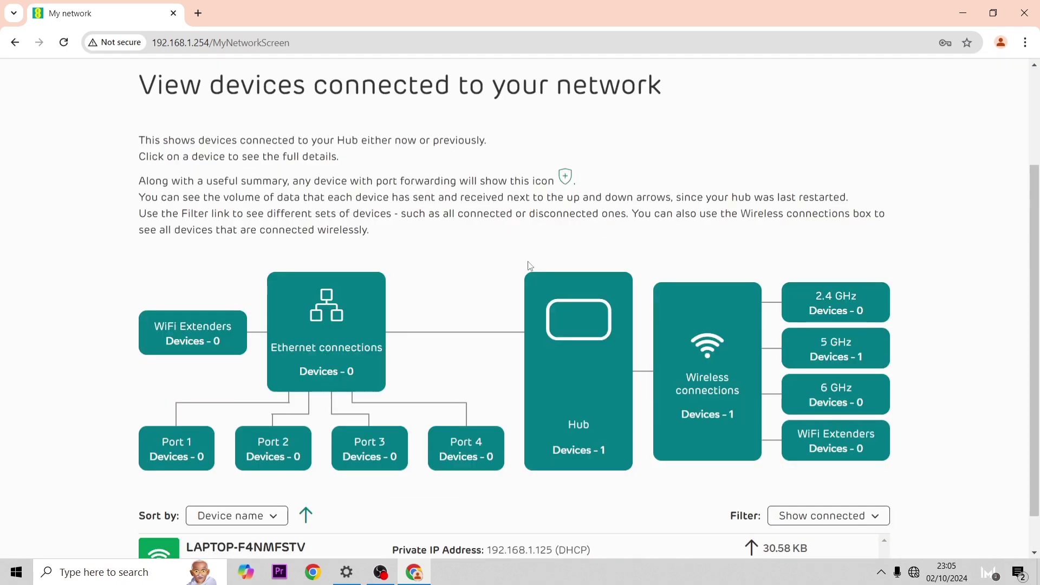
{"action": "scroll", "coordinate": [201, 344], "scroll_direction": "down", "scroll_amount": 1}
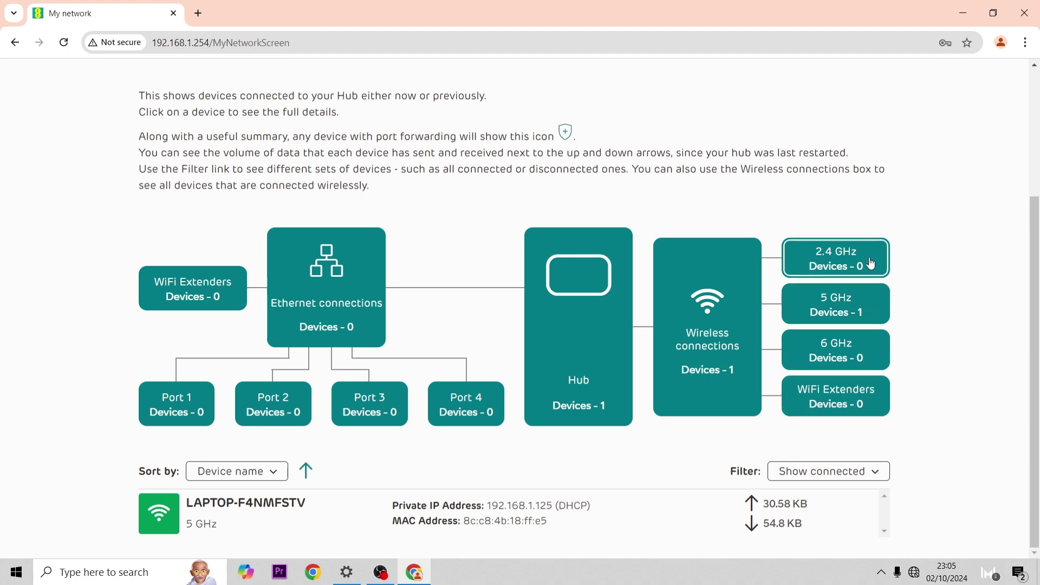
{"action": "scroll", "coordinate": [727, 299], "scroll_direction": "up", "scroll_amount": 3}
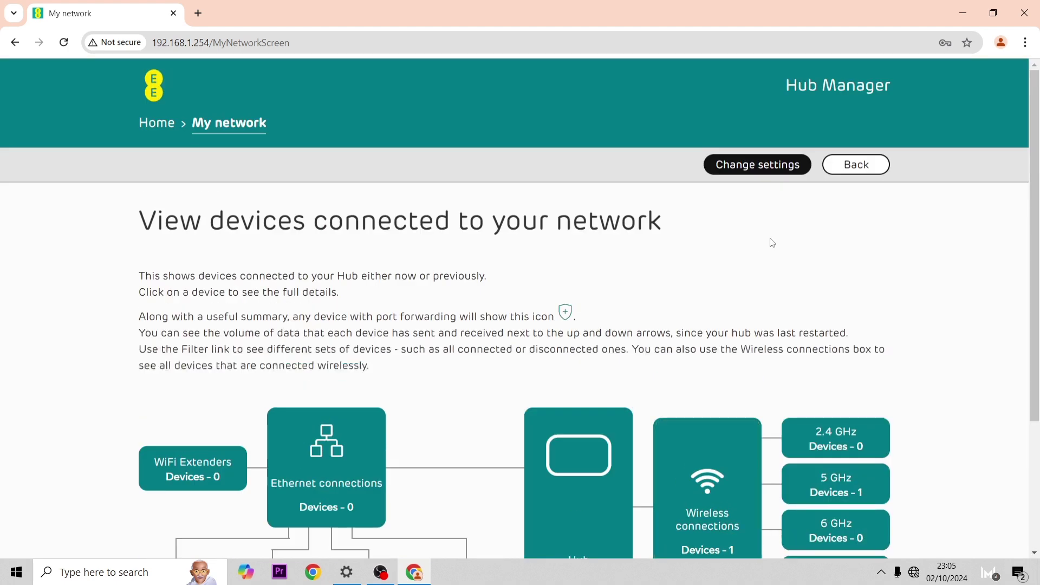
{"action": "left_click", "coordinate": [854, 165]}
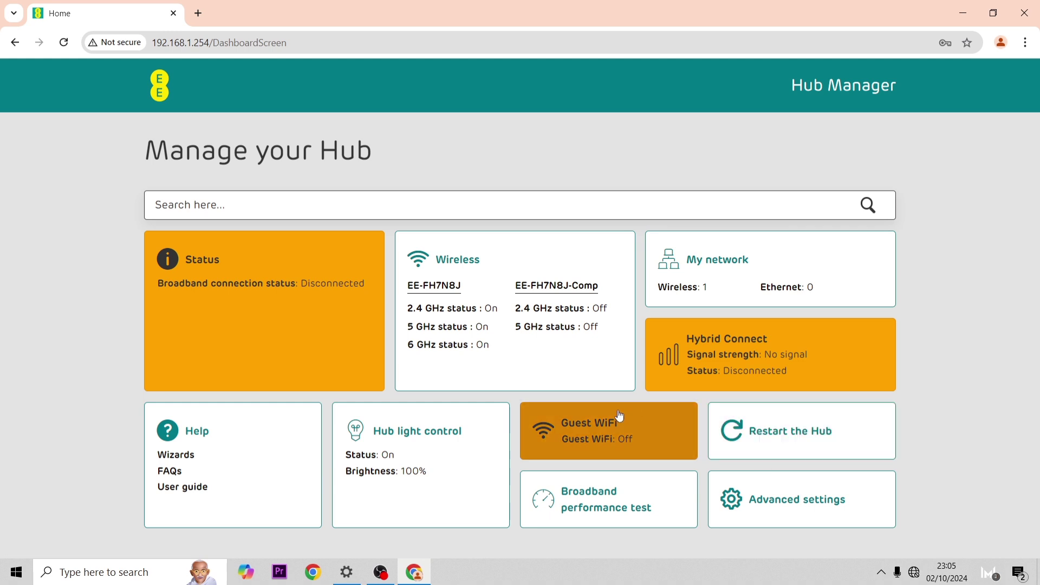
{"action": "left_click", "coordinate": [604, 436]}
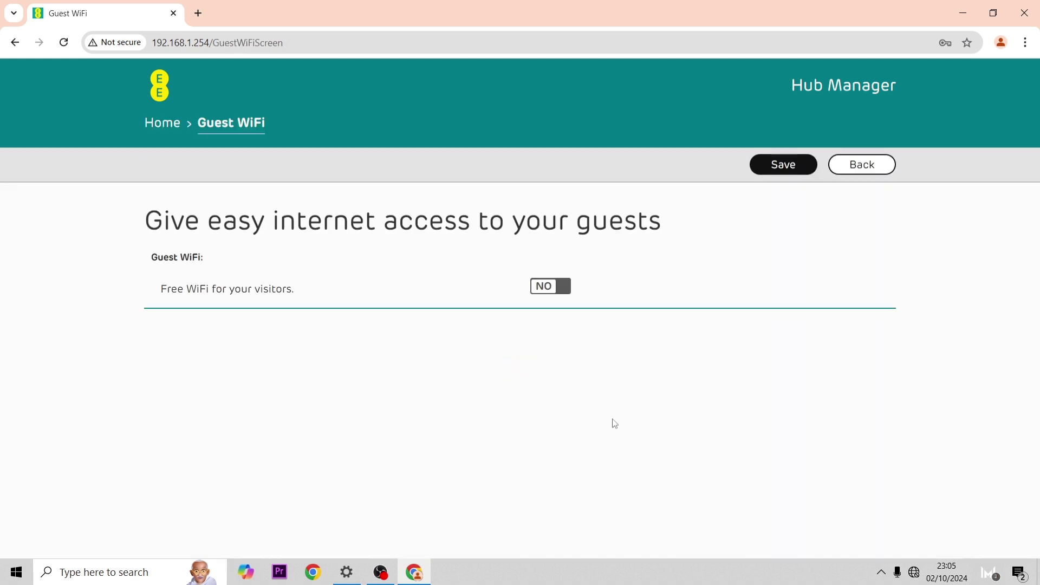
{"action": "left_click", "coordinate": [551, 286]}
{"action": "left_click", "coordinate": [534, 388]}
{"action": "left_click_drag", "start_coordinate": [535, 388], "coordinate": [475, 375]}
{"action": "key", "text": "Tab"}
{"action": "left_click", "coordinate": [551, 286]}
{"action": "left_click", "coordinate": [859, 166]}
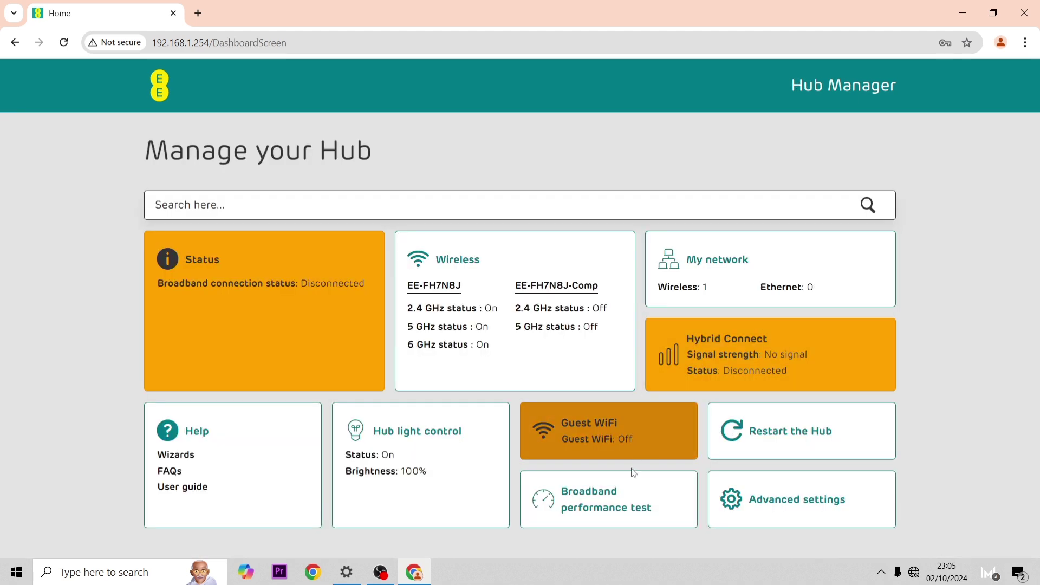
{"action": "left_click", "coordinate": [626, 493]}
{"action": "scroll", "coordinate": [567, 367], "scroll_direction": "down", "scroll_amount": 1}
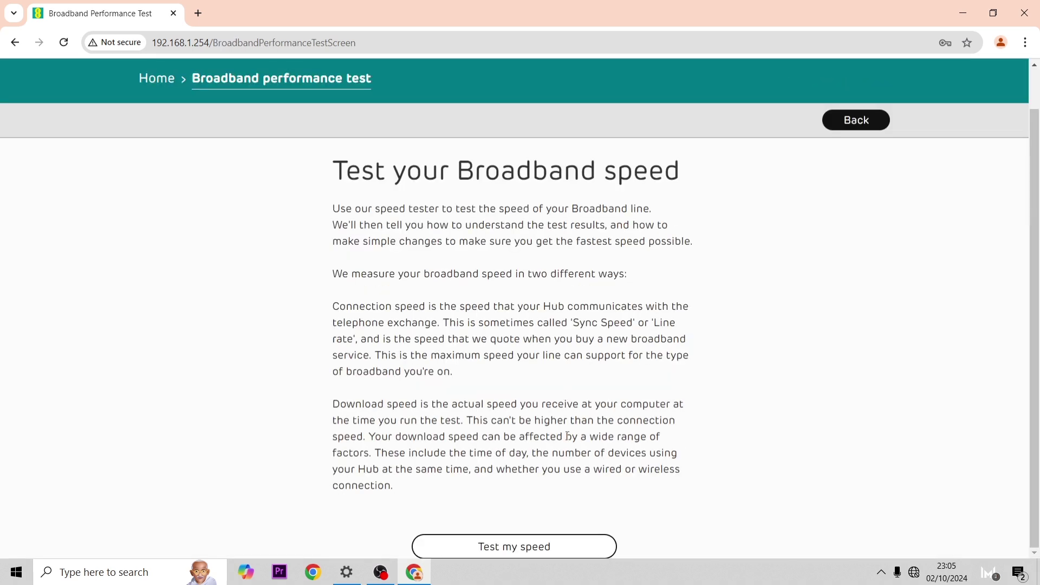
{"action": "left_click", "coordinate": [545, 549]}
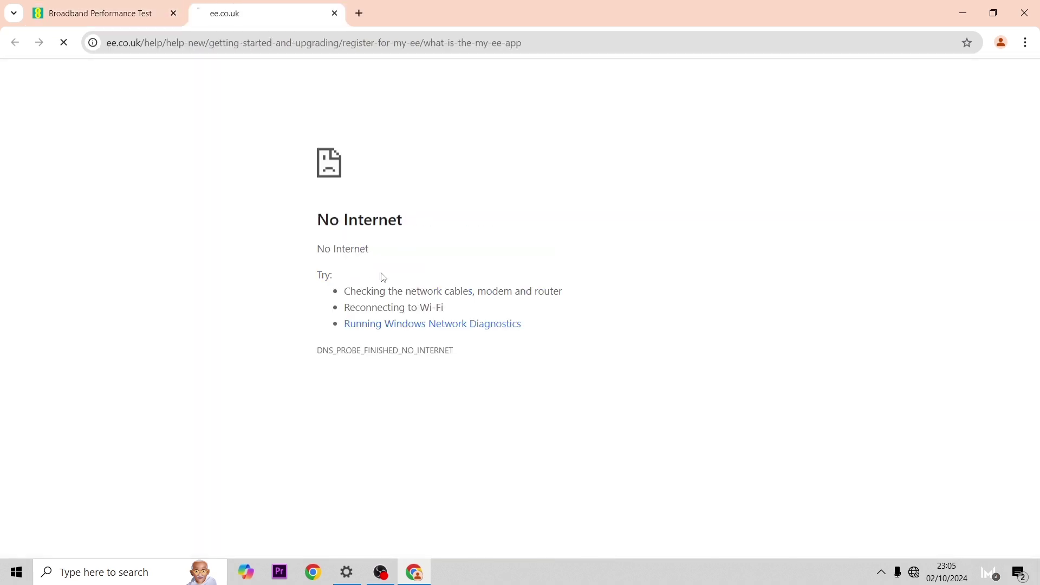
{"action": "left_click", "coordinate": [334, 13]}
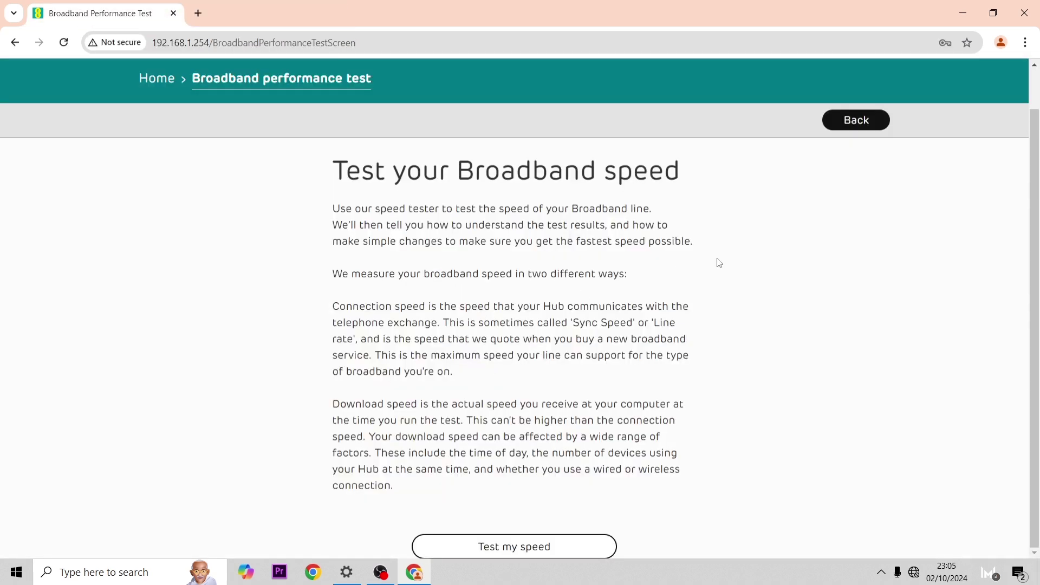
{"action": "left_click", "coordinate": [868, 119]}
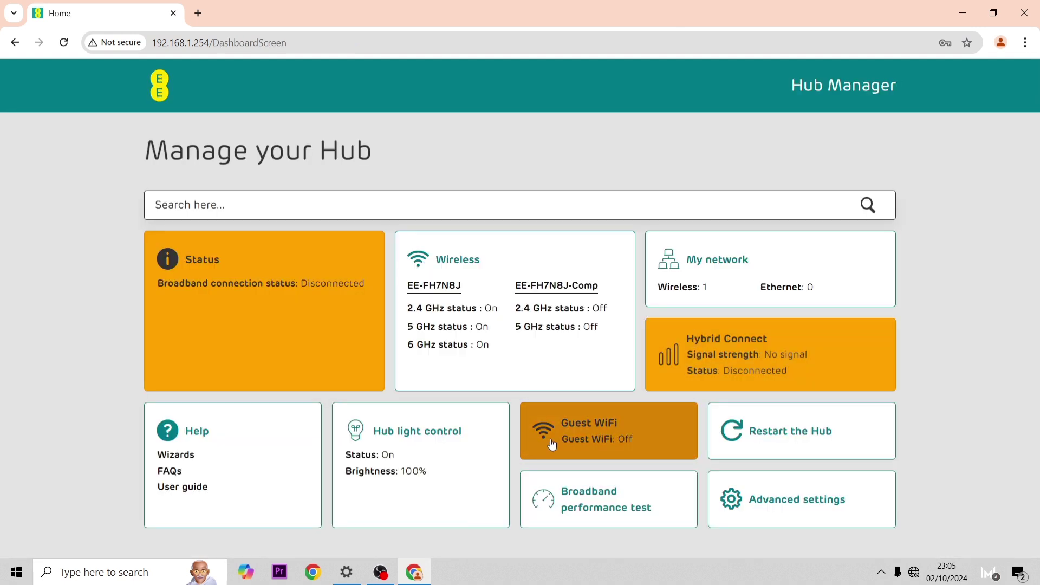
{"action": "left_click", "coordinate": [703, 373]}
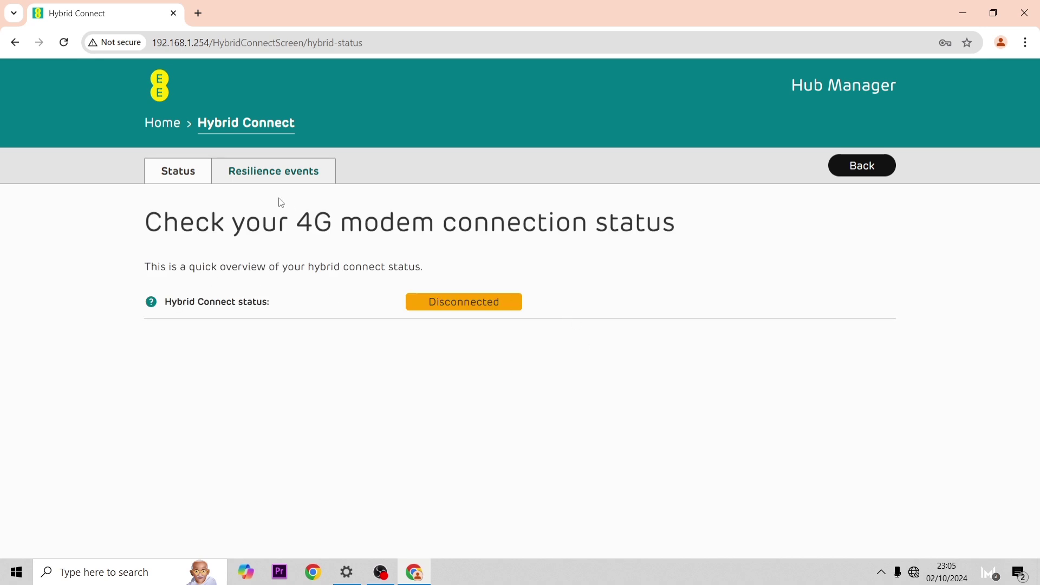
{"action": "left_click", "coordinate": [279, 179]}
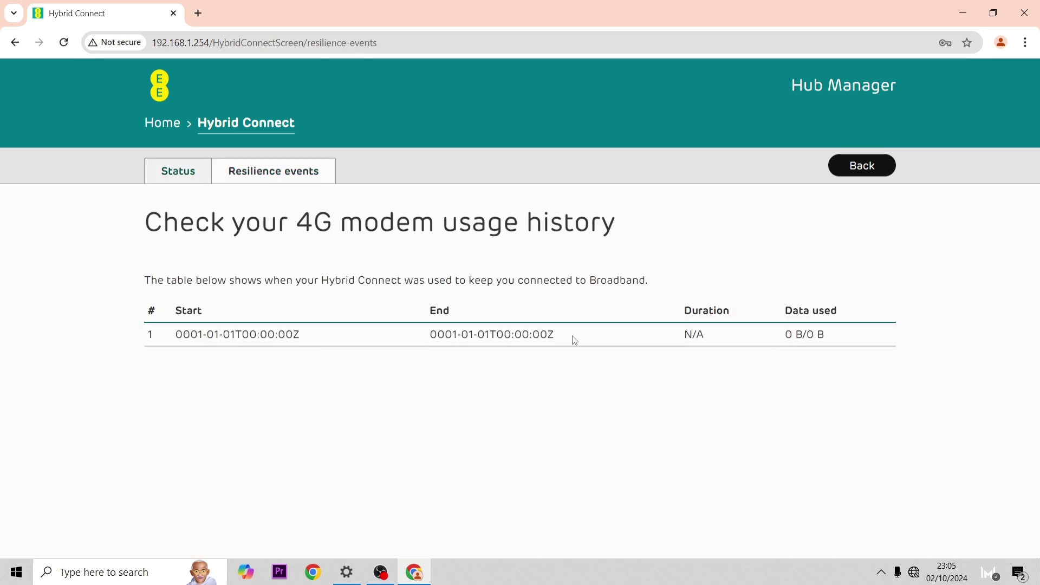
{"action": "left_click", "coordinate": [196, 177]}
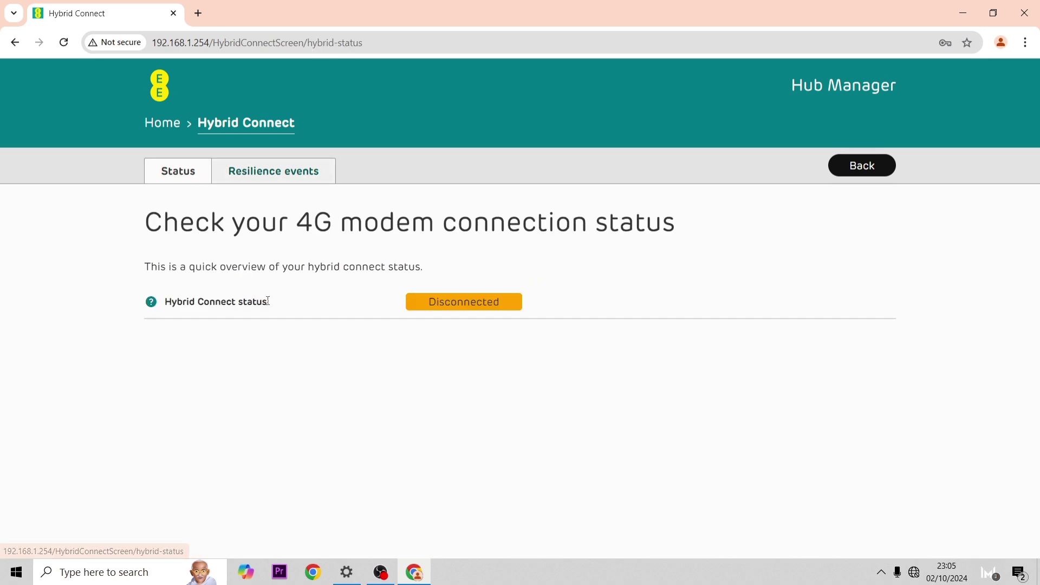
{"action": "left_click", "coordinate": [177, 140]}
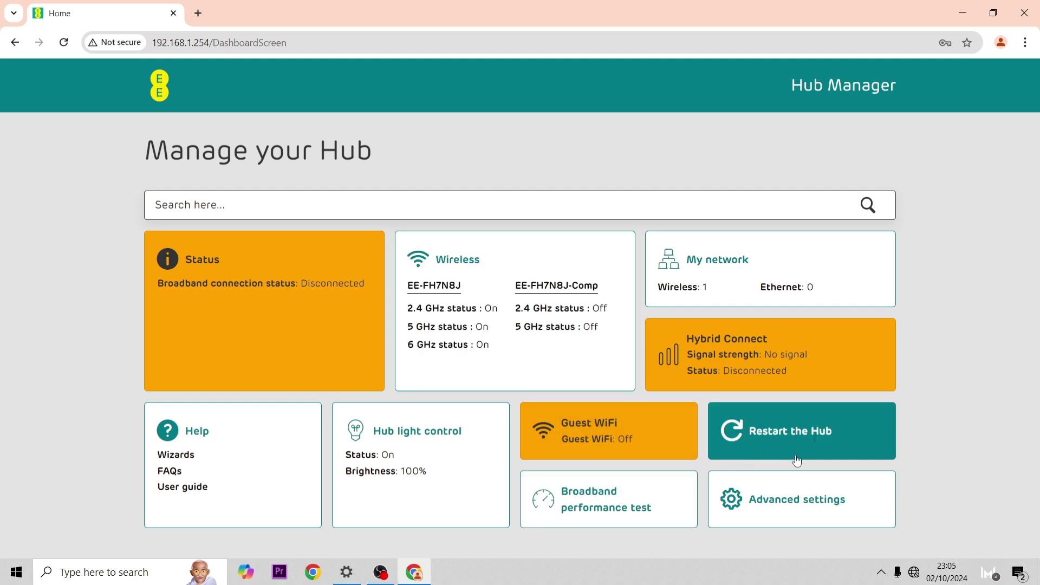
{"action": "left_click", "coordinate": [791, 494]}
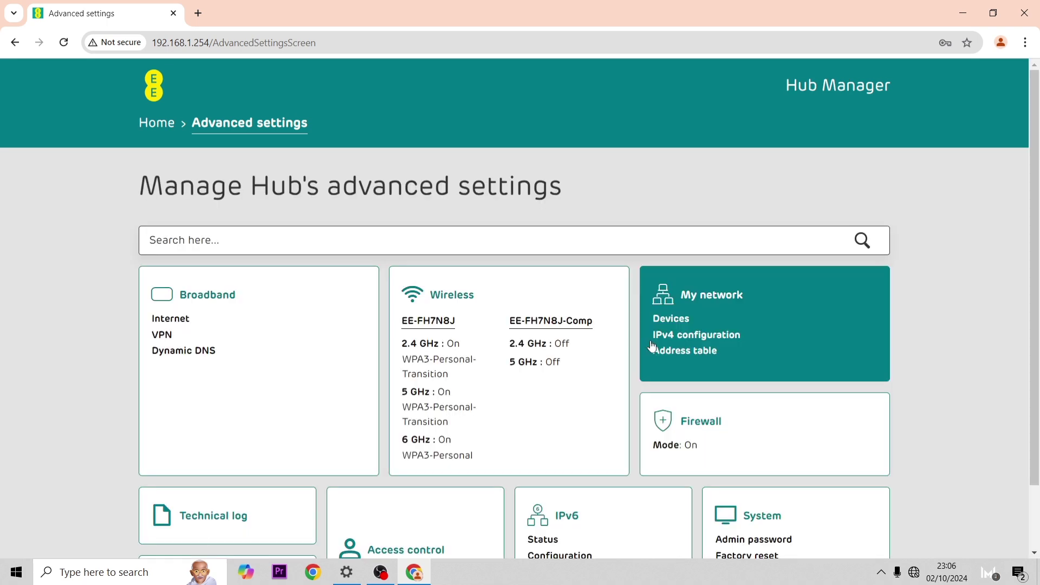
{"action": "left_click", "coordinate": [645, 345]}
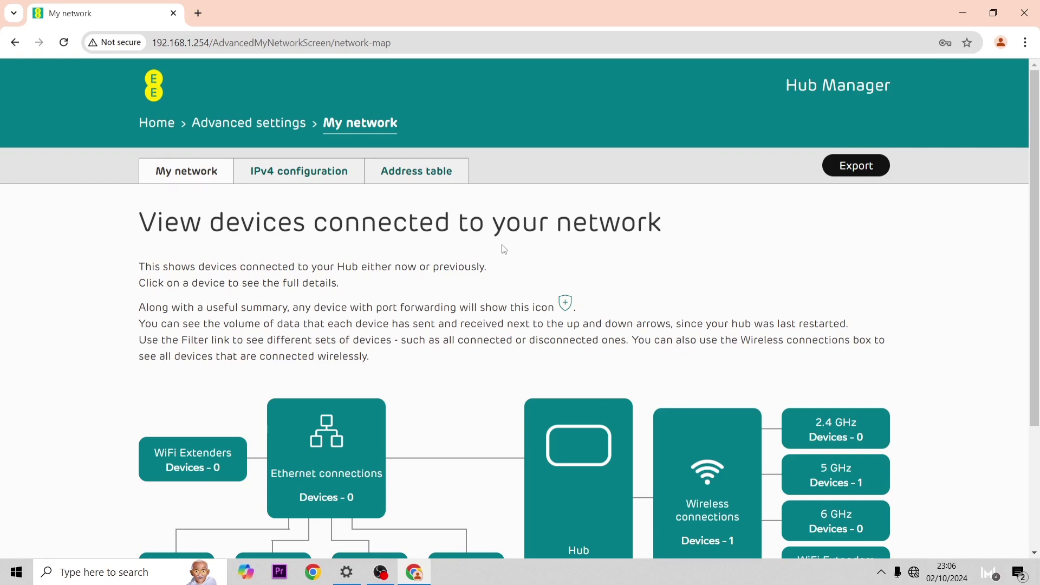
{"action": "left_click", "coordinate": [333, 173]}
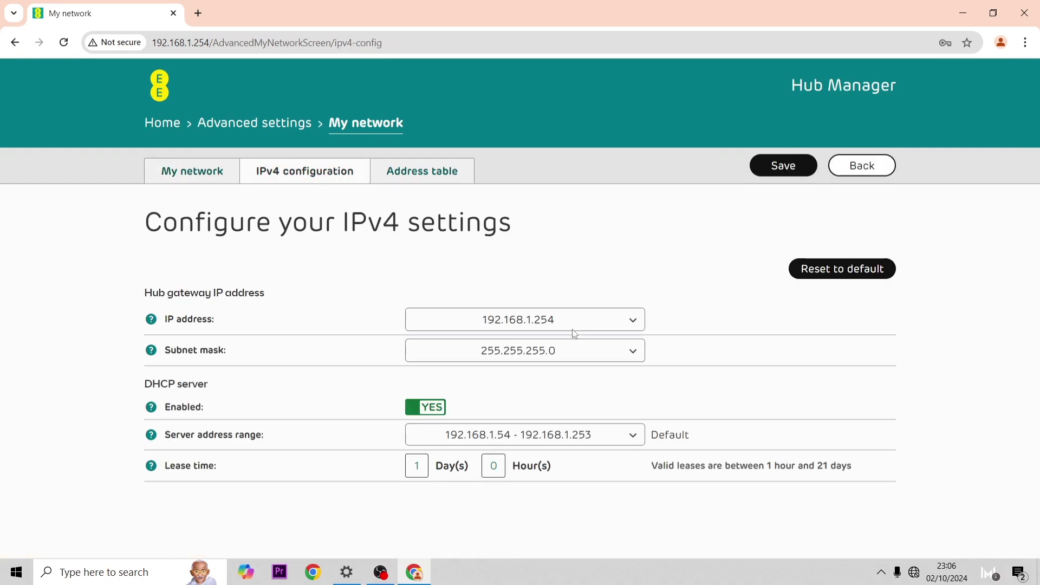
{"action": "left_click", "coordinate": [451, 181]}
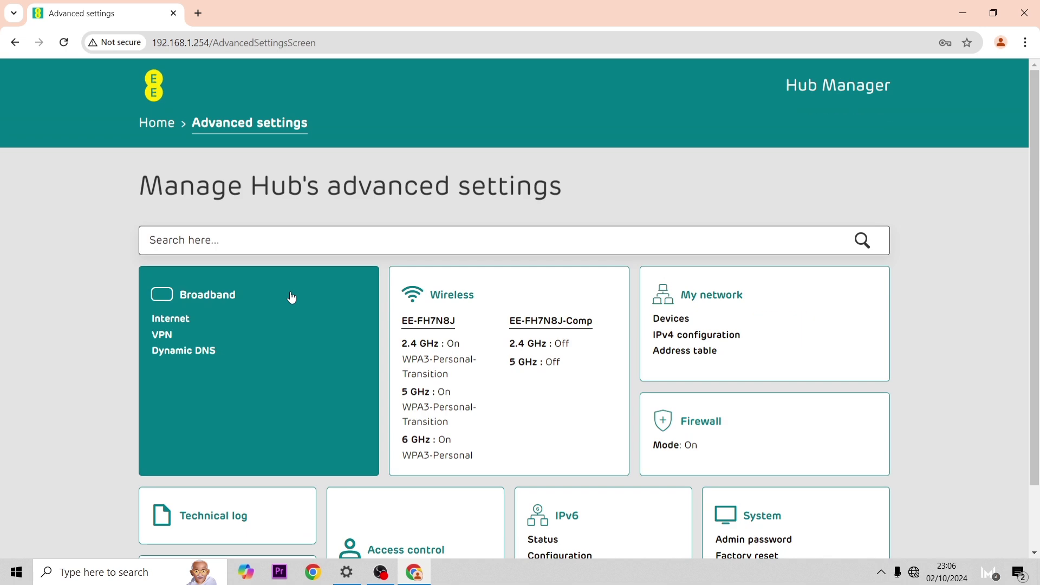
Step: Review the broadband Internet login rows and toggle VPN port clamping on and back off
{"action": "left_click", "coordinate": [291, 297]}
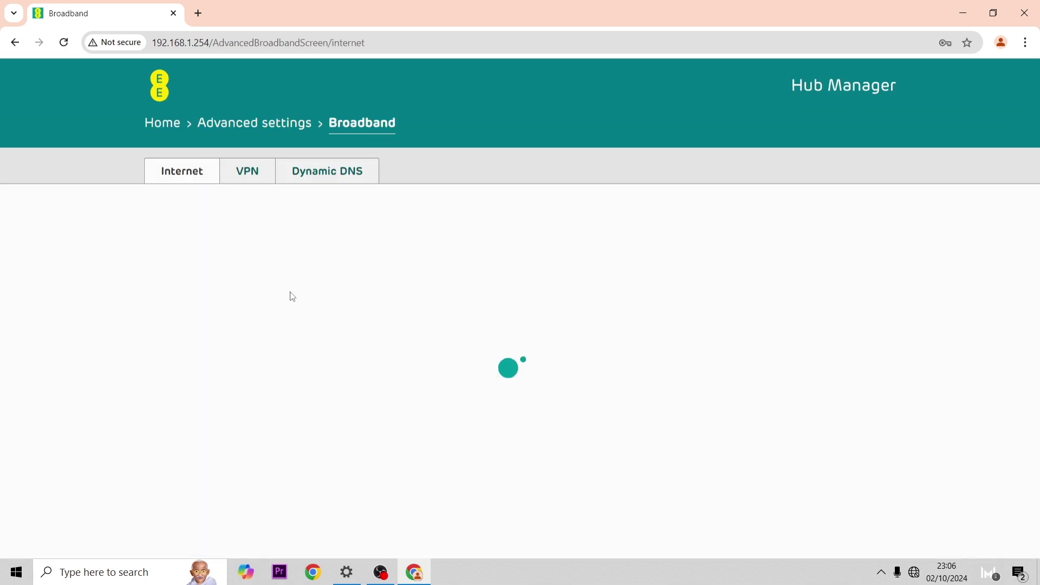
{"action": "scroll", "coordinate": [375, 341], "scroll_direction": "down", "scroll_amount": 2}
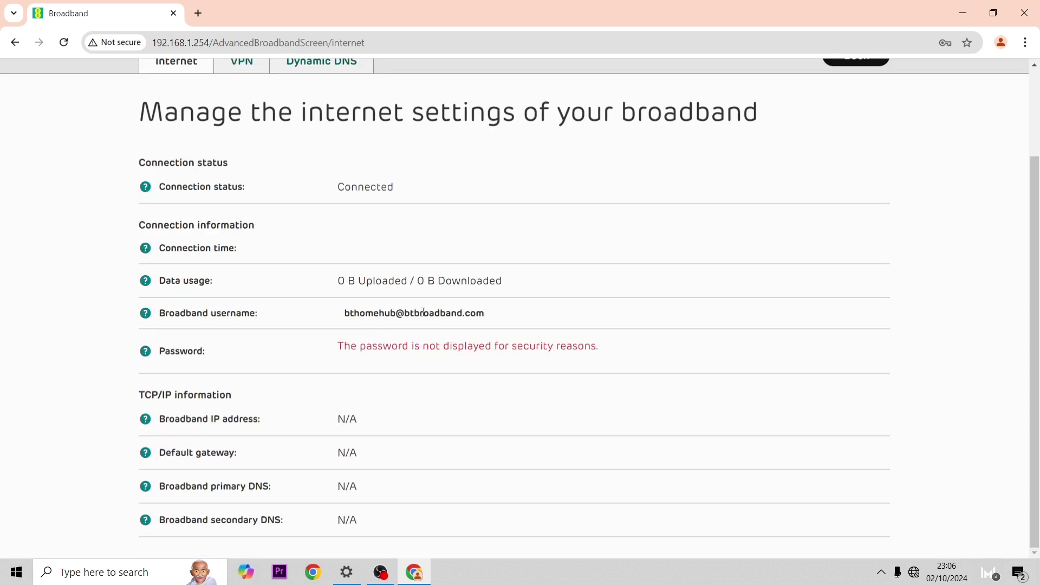
{"action": "left_click_drag", "start_coordinate": [345, 318], "coordinate": [506, 338]}
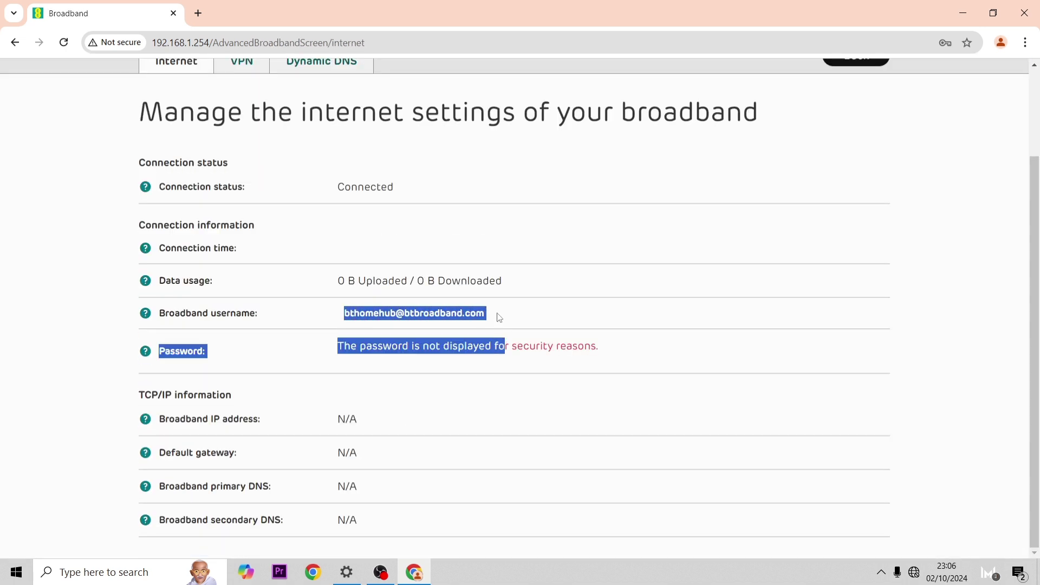
{"action": "left_click", "coordinate": [484, 312]}
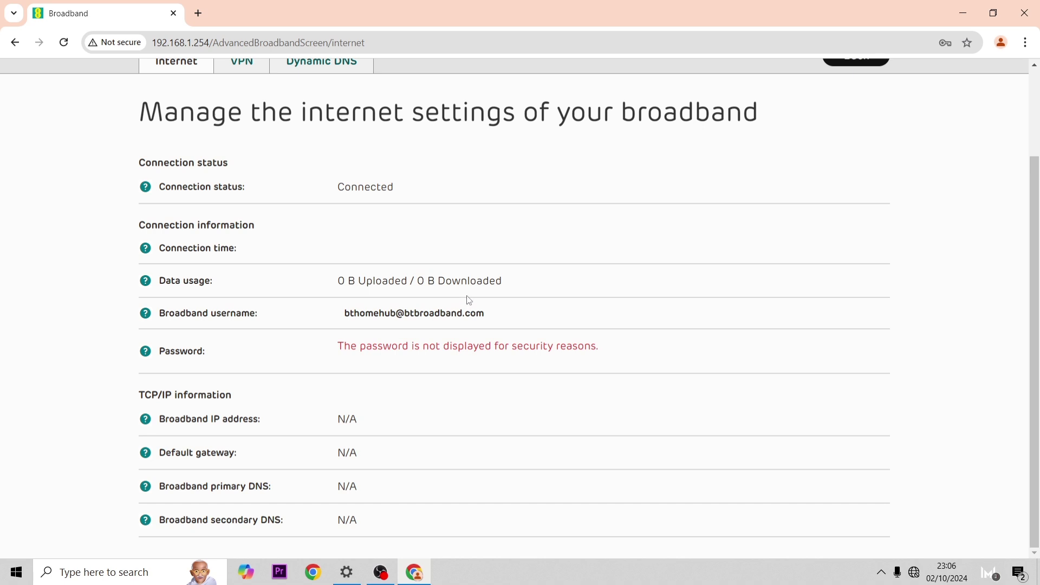
{"action": "scroll", "coordinate": [402, 350], "scroll_direction": "up", "scroll_amount": 2}
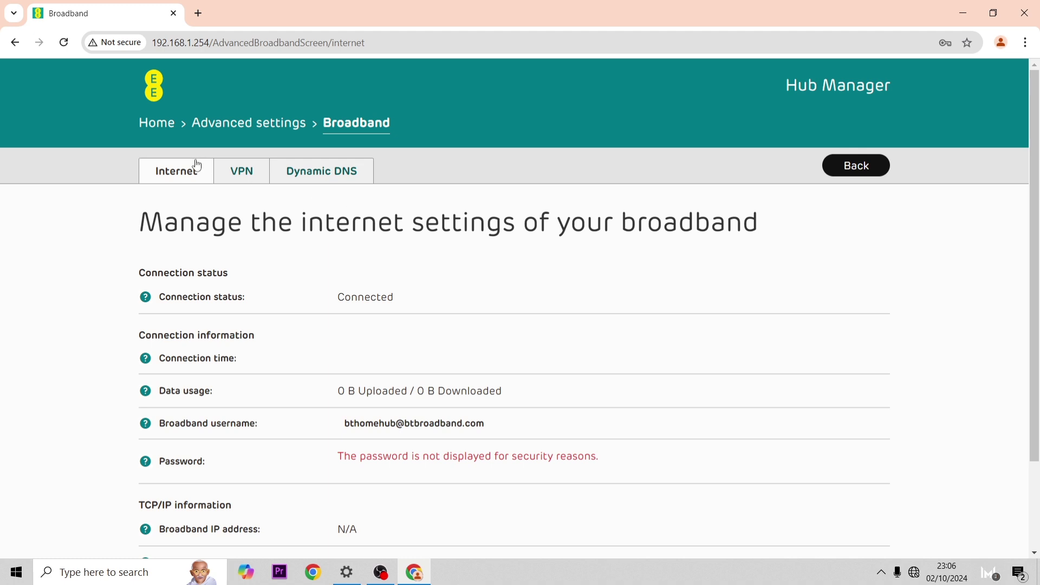
{"action": "left_click", "coordinate": [240, 172]}
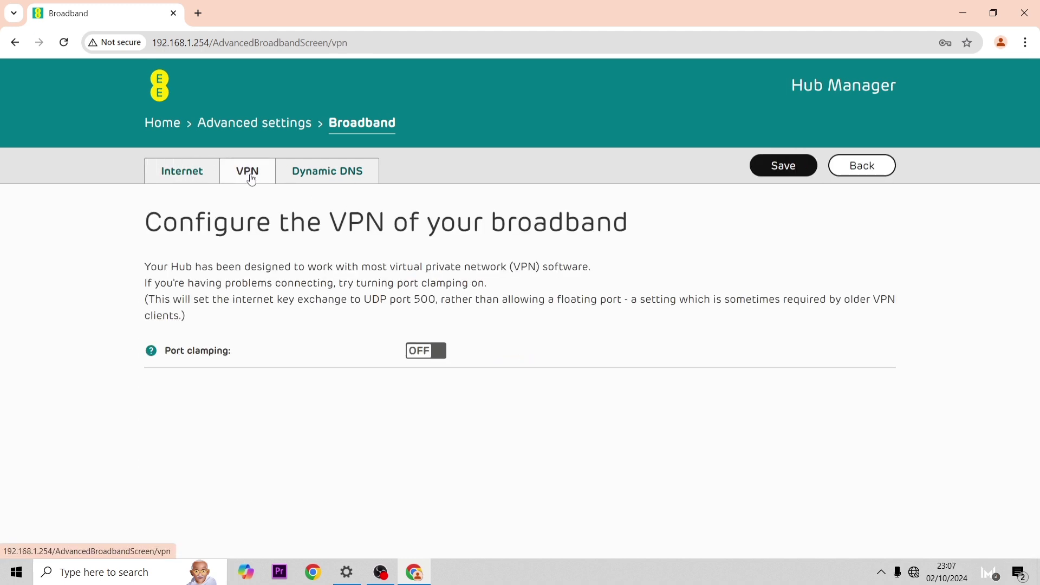
{"action": "left_click", "coordinate": [441, 353]}
{"action": "left_click", "coordinate": [437, 355]}
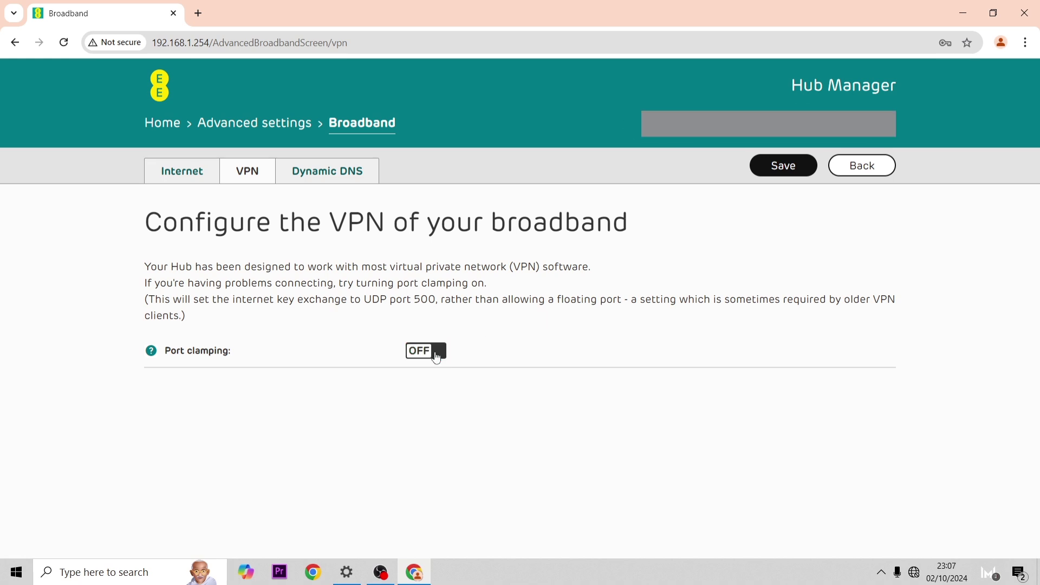
Step: Switch Dynamic DNS on and look at the provider list without choosing one
{"action": "left_click", "coordinate": [342, 185]}
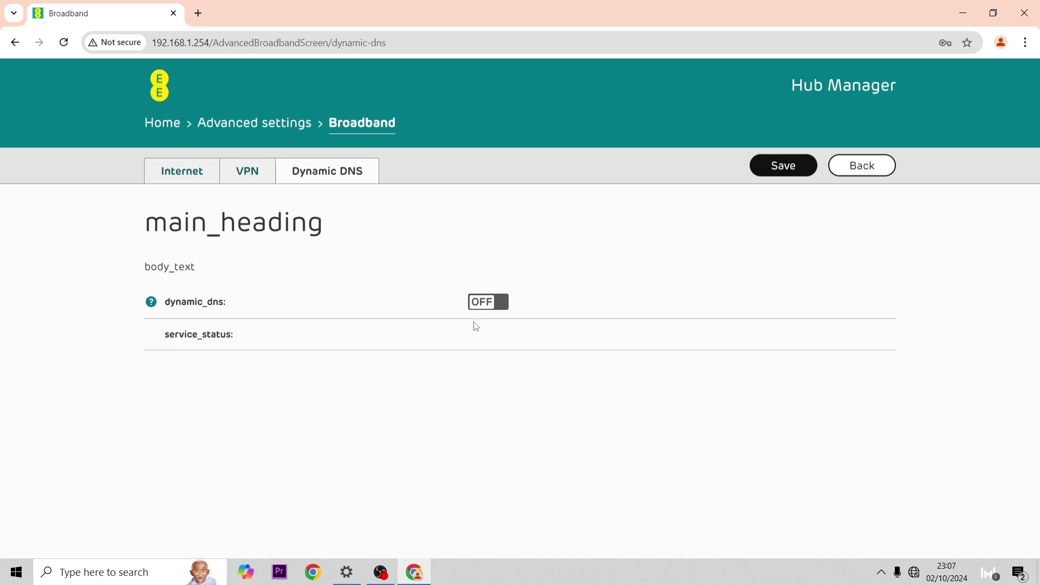
{"action": "left_click", "coordinate": [489, 303]}
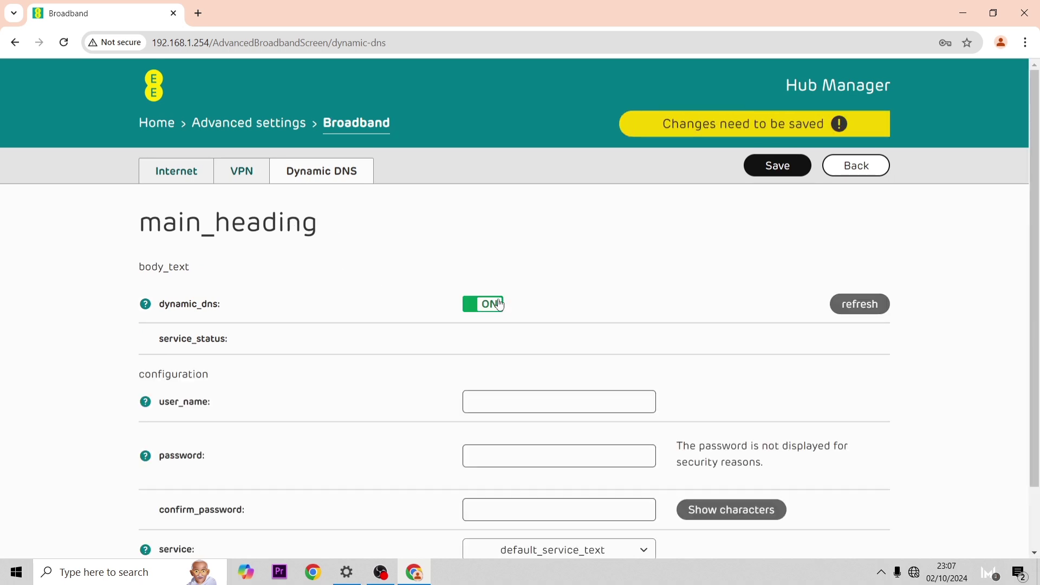
{"action": "scroll", "coordinate": [757, 309], "scroll_direction": "down", "scroll_amount": 1}
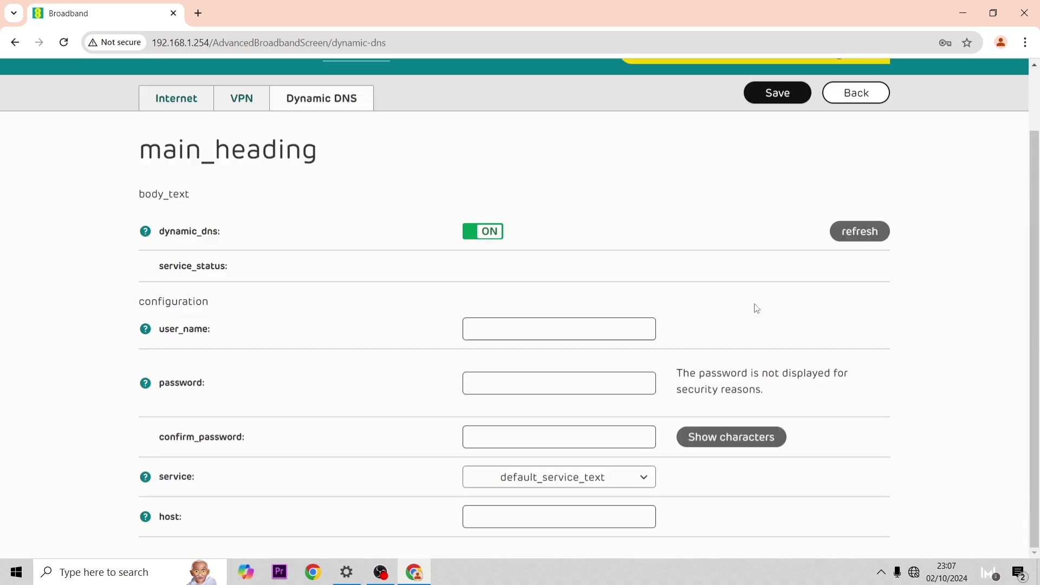
{"action": "left_click", "coordinate": [559, 477]}
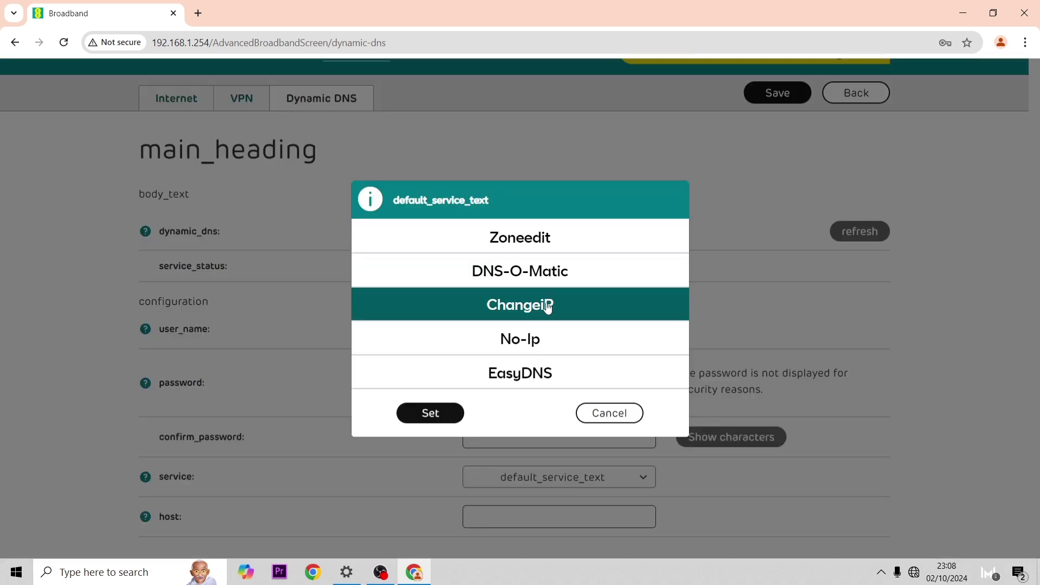
{"action": "left_click", "coordinate": [598, 421]}
{"action": "scroll", "coordinate": [539, 374], "scroll_direction": "up", "scroll_amount": 1}
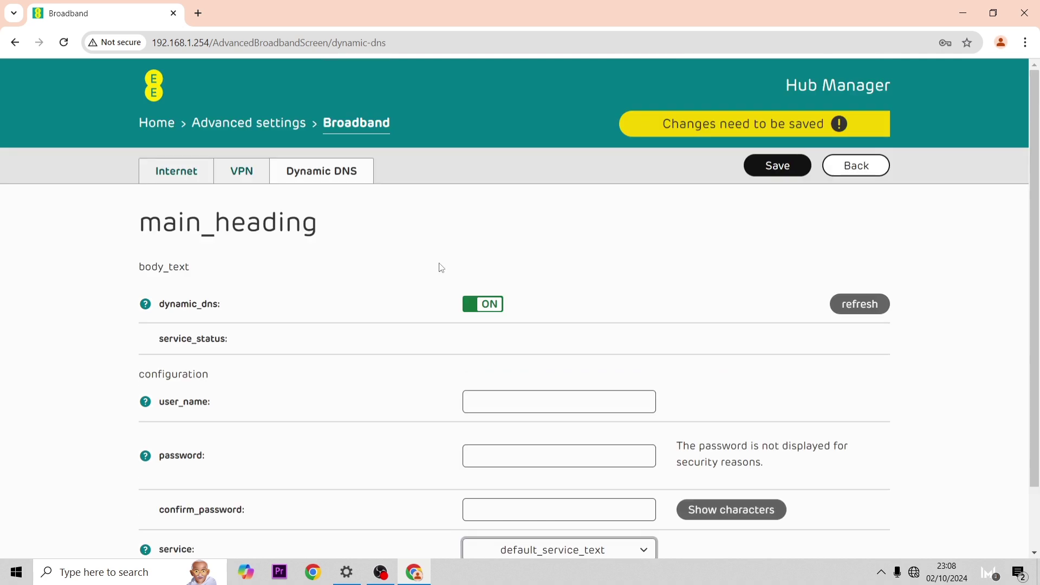
Step: View the WiFi Extenders page and its add-extender instructions, then return to Advanced settings
{"action": "left_click", "coordinate": [284, 123]}
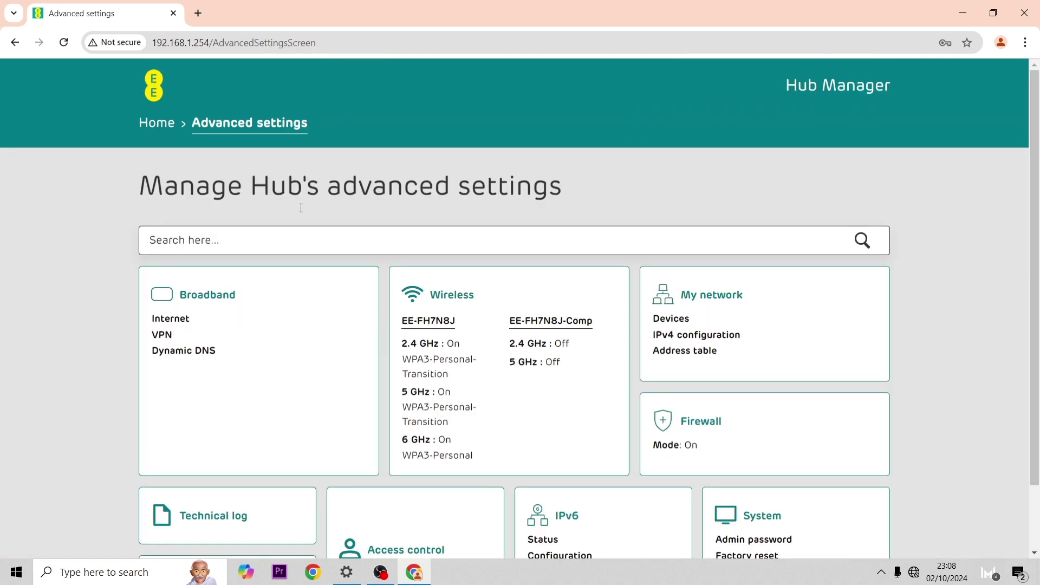
{"action": "left_click", "coordinate": [499, 390]}
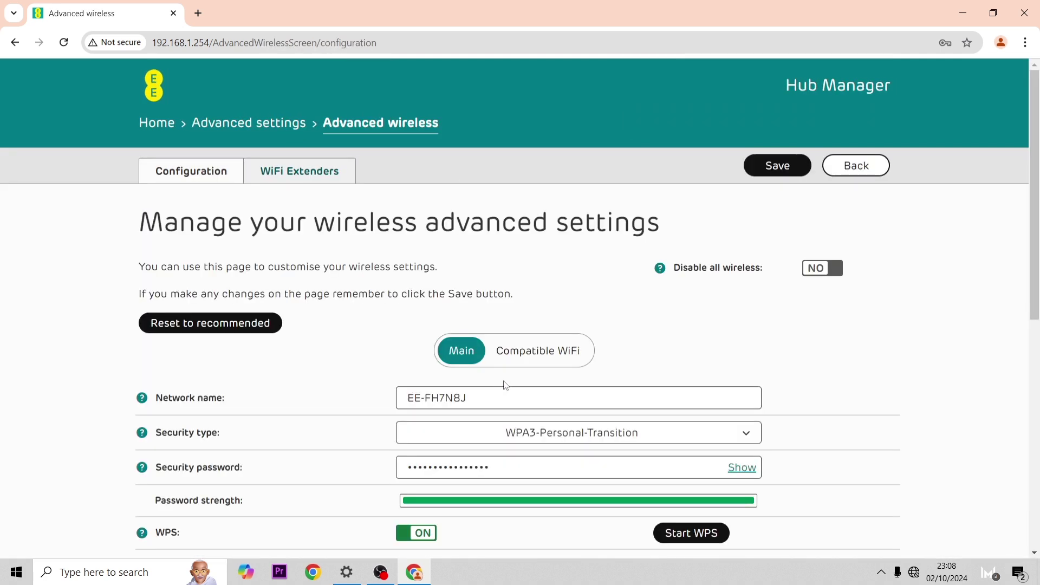
{"action": "left_click", "coordinate": [327, 171]}
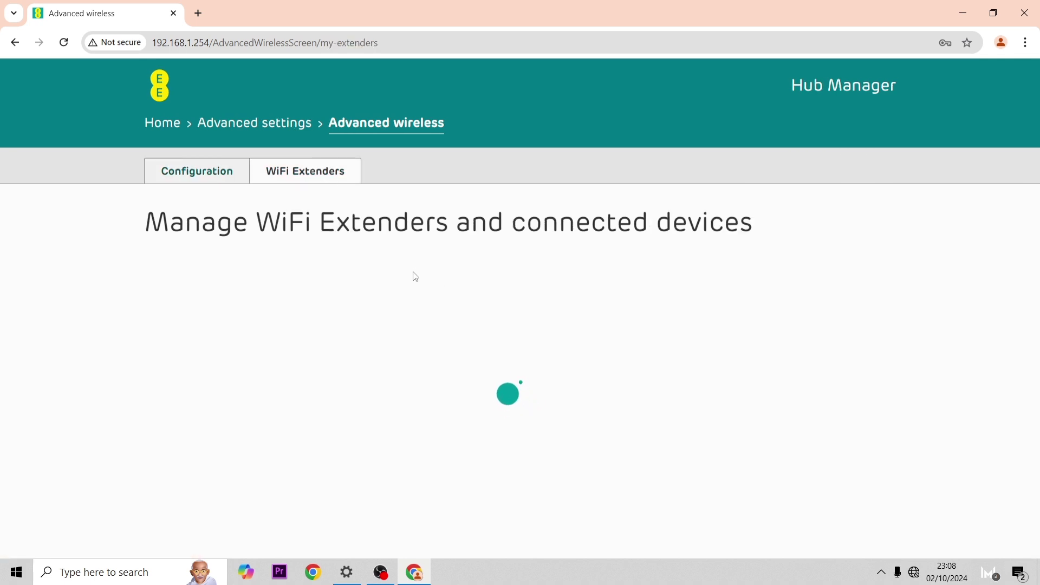
{"action": "left_click", "coordinate": [493, 362]}
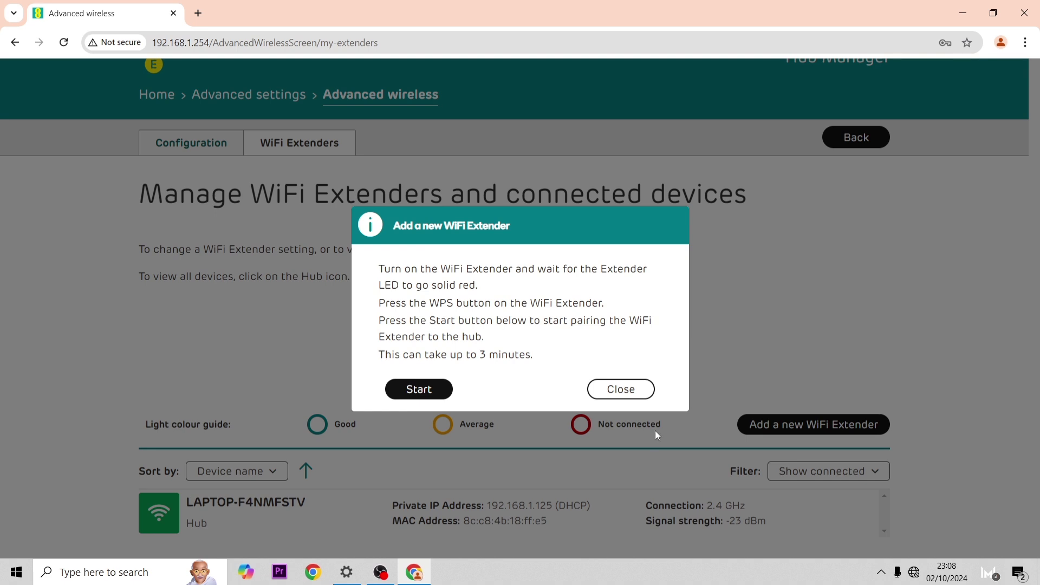
{"action": "left_click", "coordinate": [634, 391]}
{"action": "left_click", "coordinate": [248, 96]}
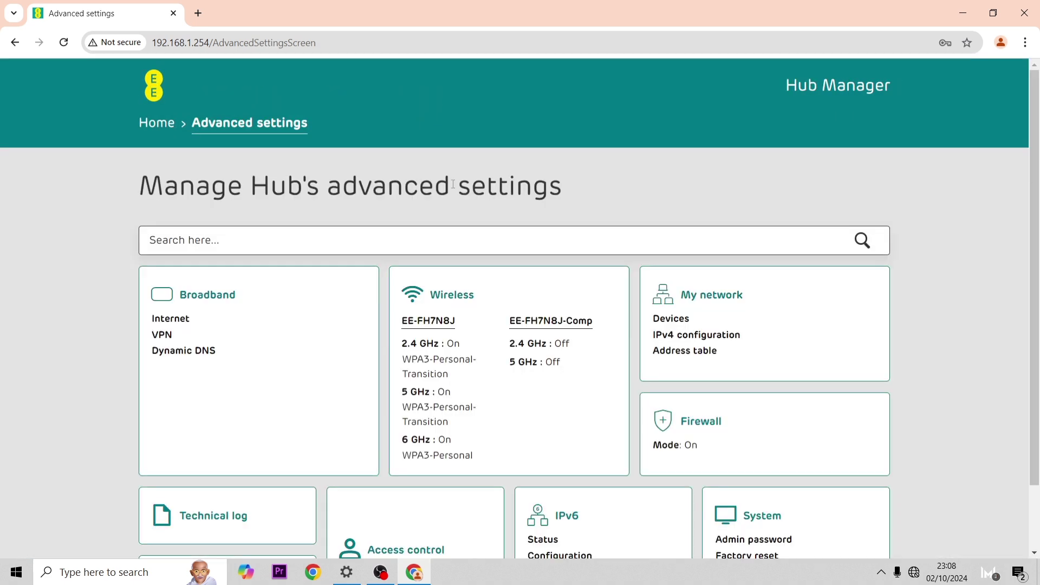
Step: Open the Firewall, start a blank port forwarding rule, then view the Configuration settings
{"action": "left_click", "coordinate": [750, 436]}
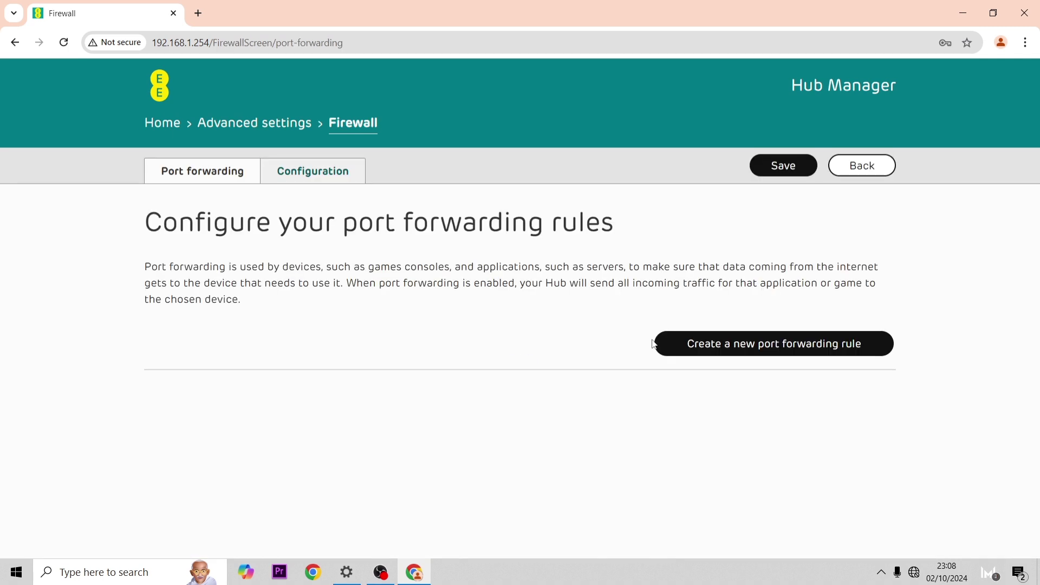
{"action": "left_click", "coordinate": [773, 345]}
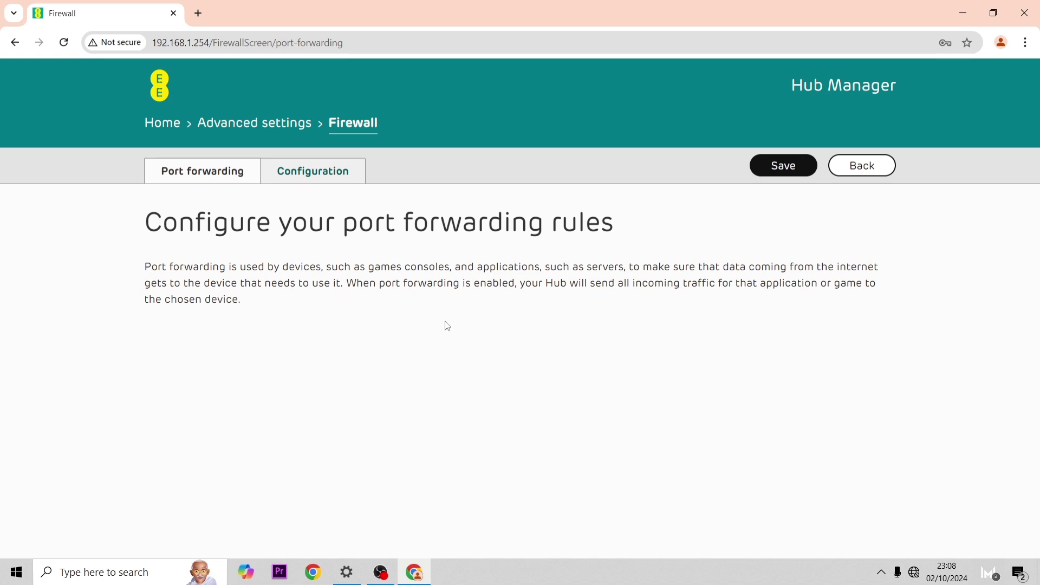
{"action": "left_click", "coordinate": [299, 388]}
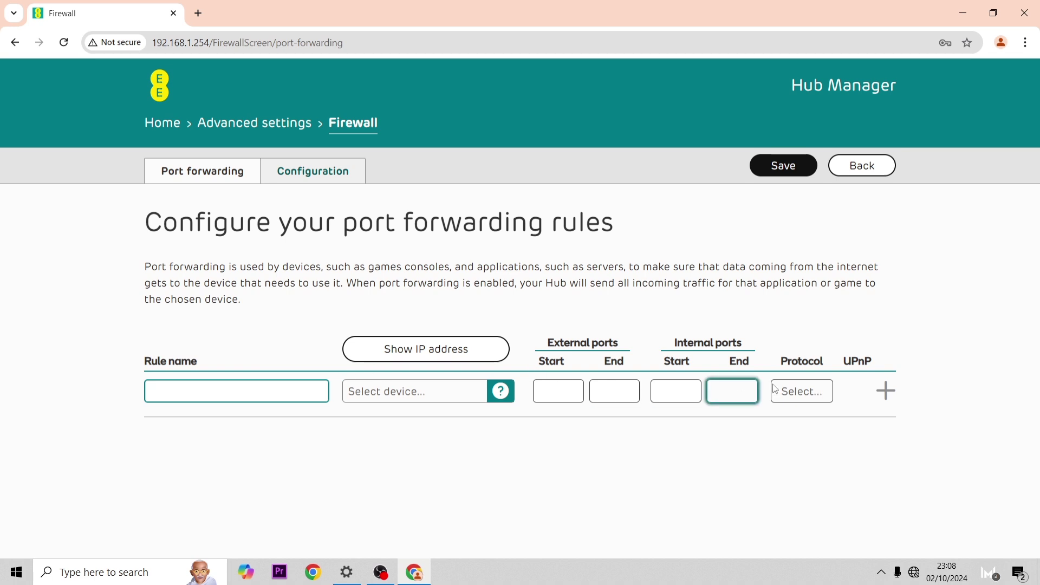
{"action": "left_click", "coordinate": [333, 179]}
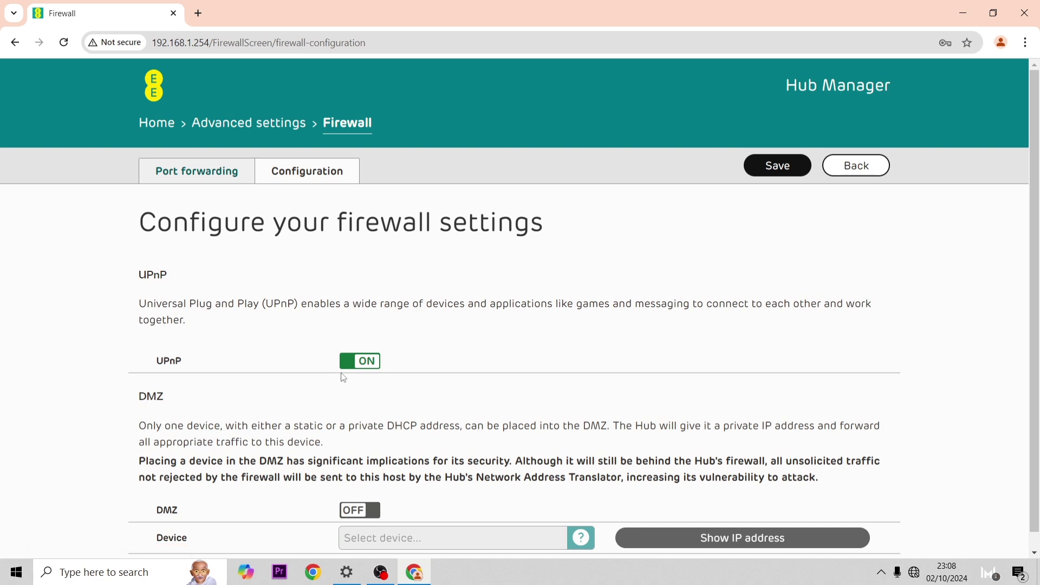
Step: Turn DMZ on, pick LAPTOP-F4NMFSTV then cancel, and leave the firewall page
{"action": "scroll", "coordinate": [342, 377], "scroll_direction": "down", "scroll_amount": 1}
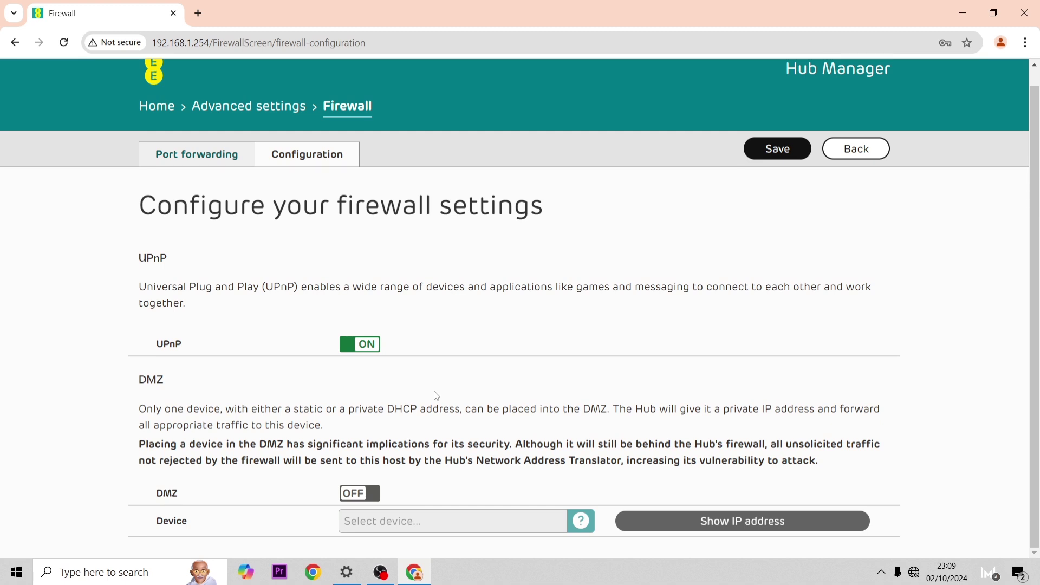
{"action": "left_click", "coordinate": [382, 499]}
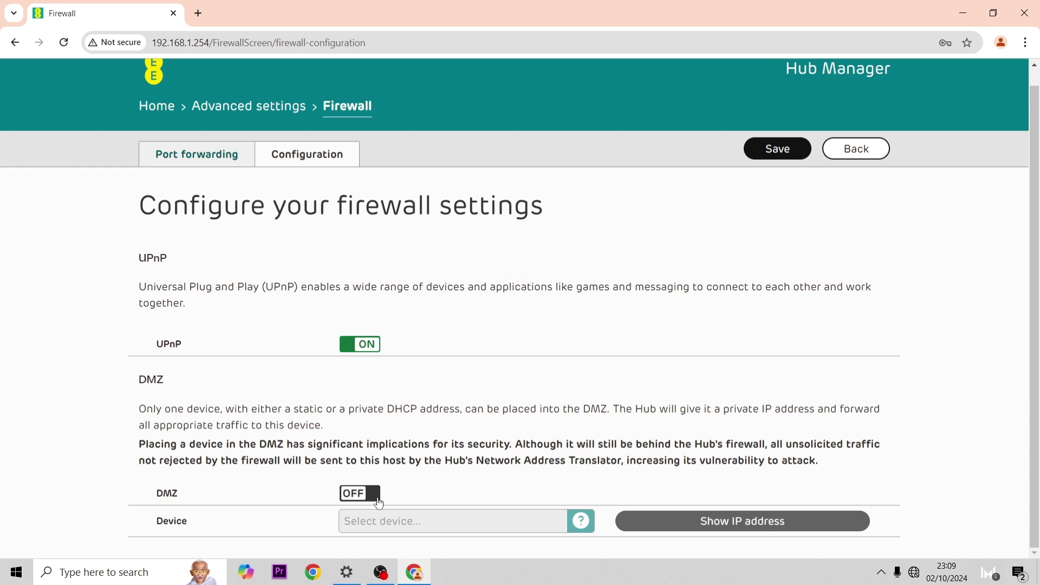
{"action": "left_click", "coordinate": [520, 523]}
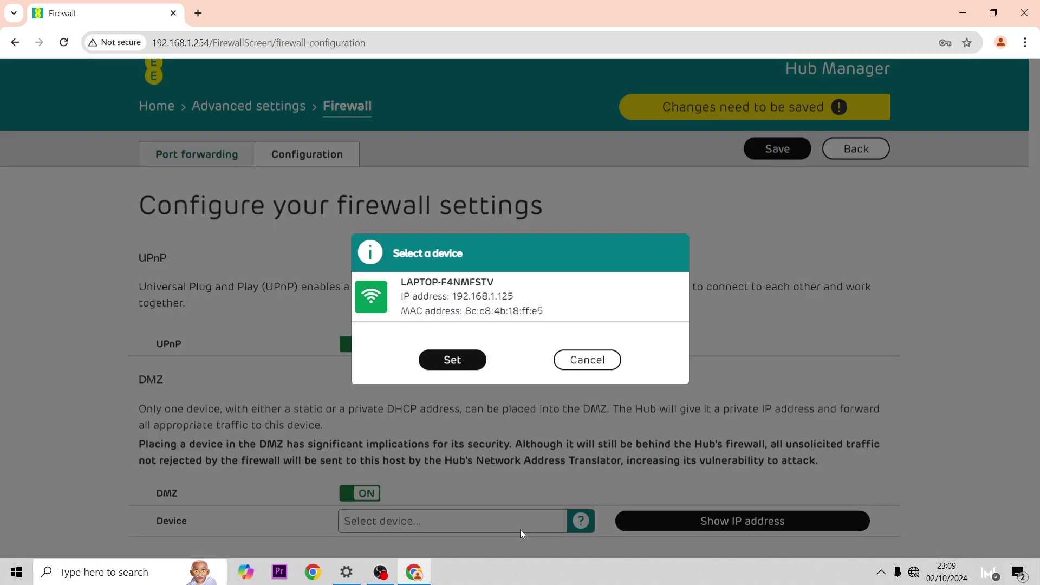
{"action": "left_click", "coordinate": [490, 312]}
{"action": "left_click", "coordinate": [601, 360]}
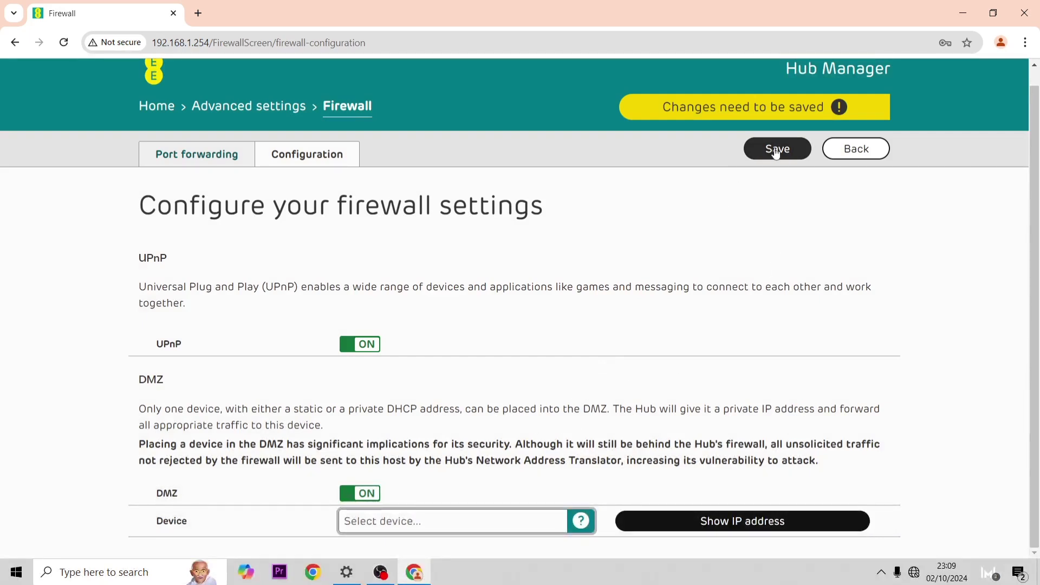
{"action": "left_click", "coordinate": [844, 152]}
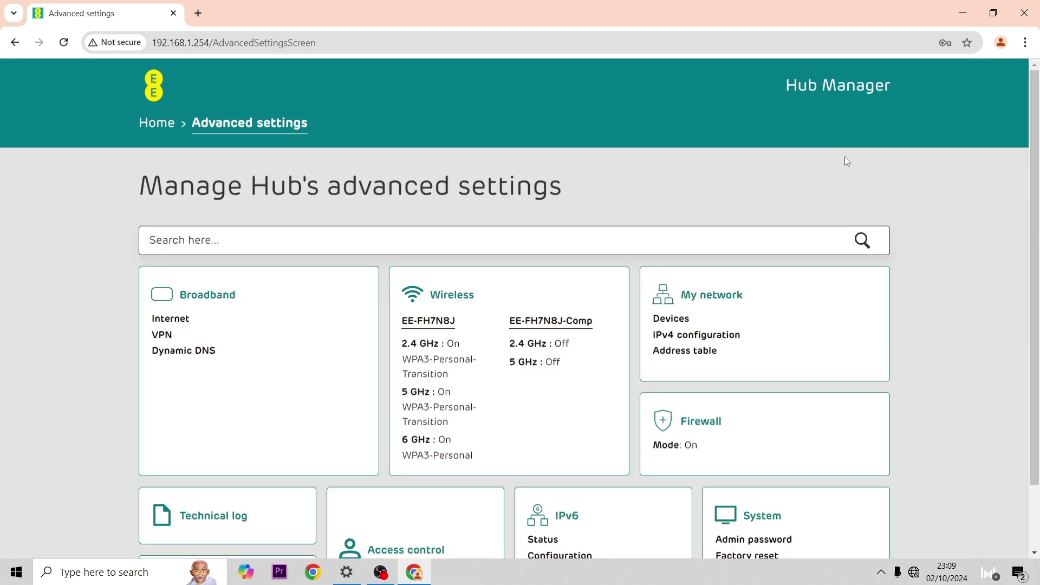
{"action": "scroll", "coordinate": [634, 282], "scroll_direction": "down", "scroll_amount": 2}
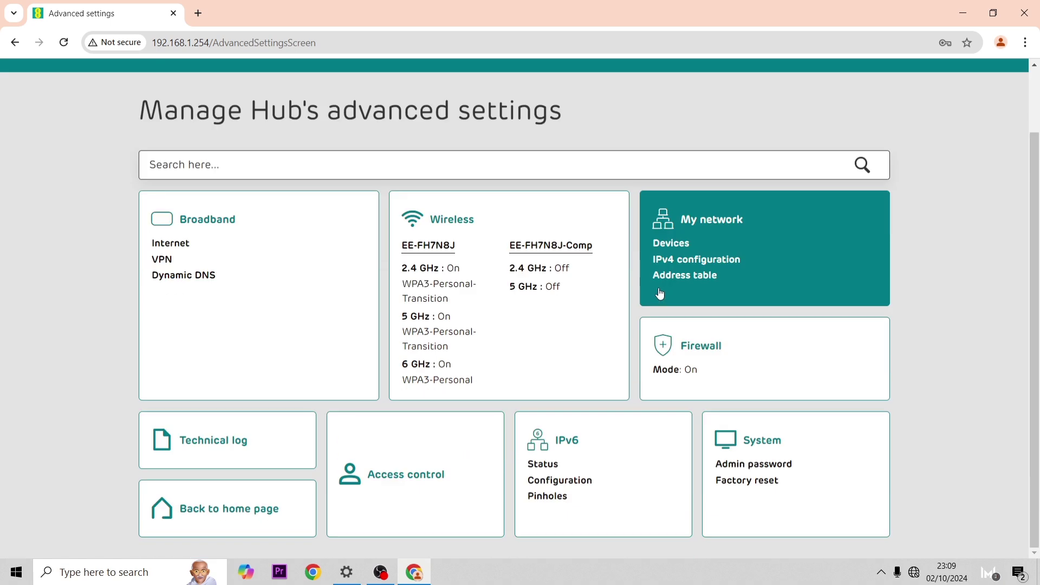
{"action": "left_click", "coordinate": [218, 467]}
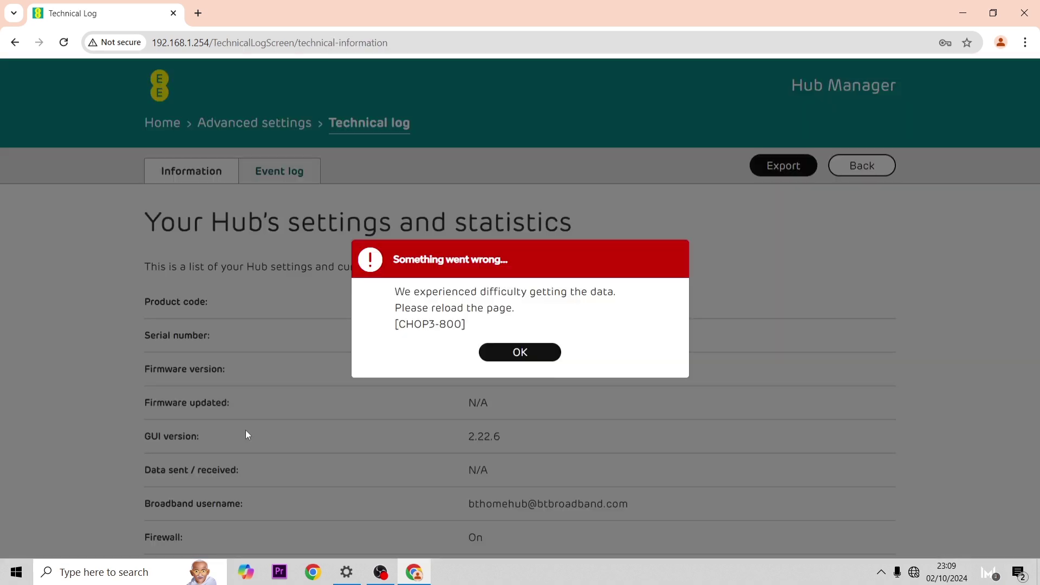
{"action": "left_click", "coordinate": [517, 355]}
{"action": "scroll", "coordinate": [428, 306], "scroll_direction": "down", "scroll_amount": 7}
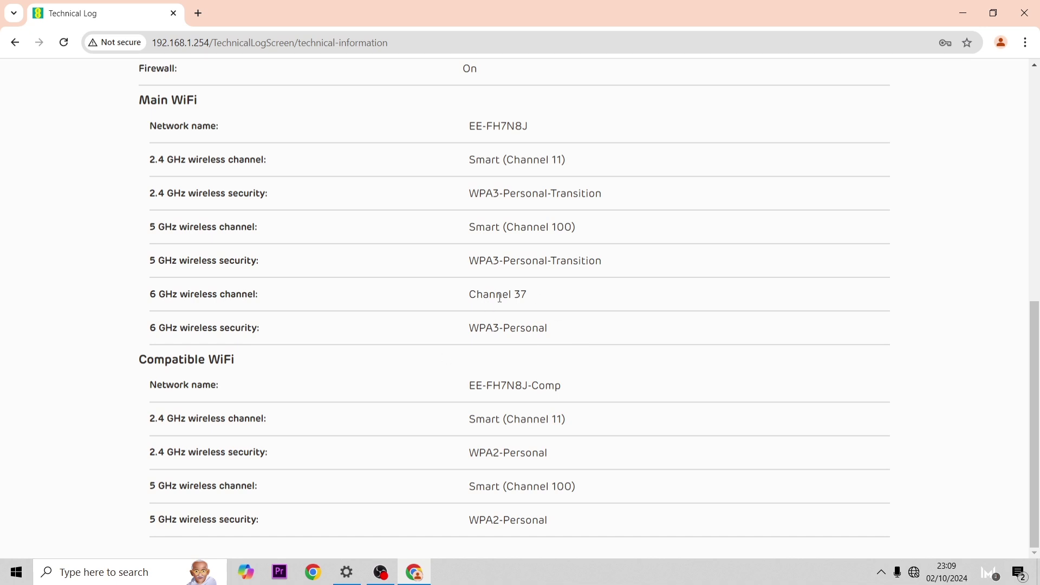
{"action": "scroll", "coordinate": [500, 298], "scroll_direction": "up", "scroll_amount": 4}
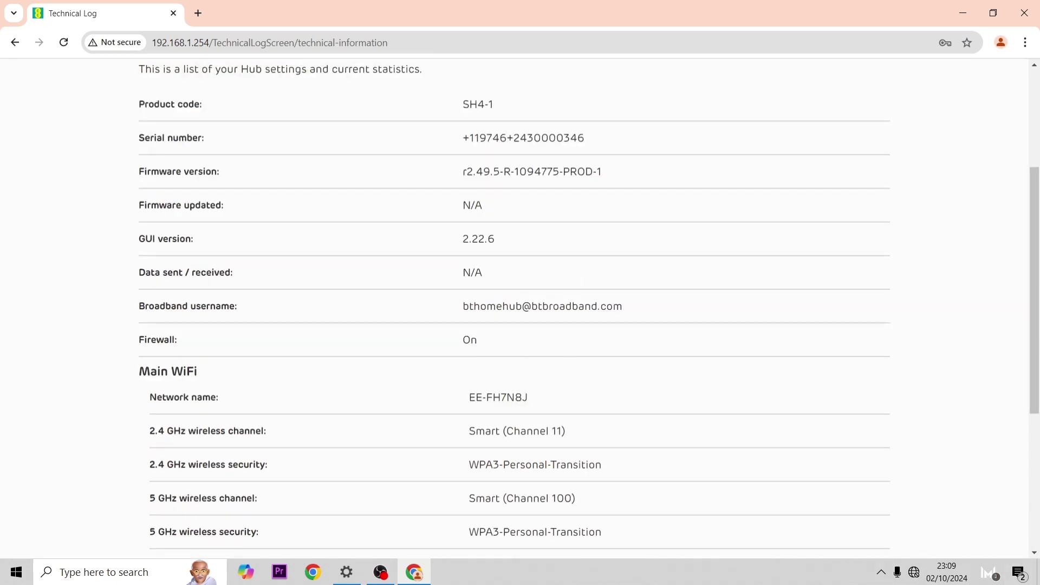
{"action": "scroll", "coordinate": [264, 478], "scroll_direction": "down", "scroll_amount": 1}
{"action": "scroll", "coordinate": [735, 386], "scroll_direction": "up", "scroll_amount": 4}
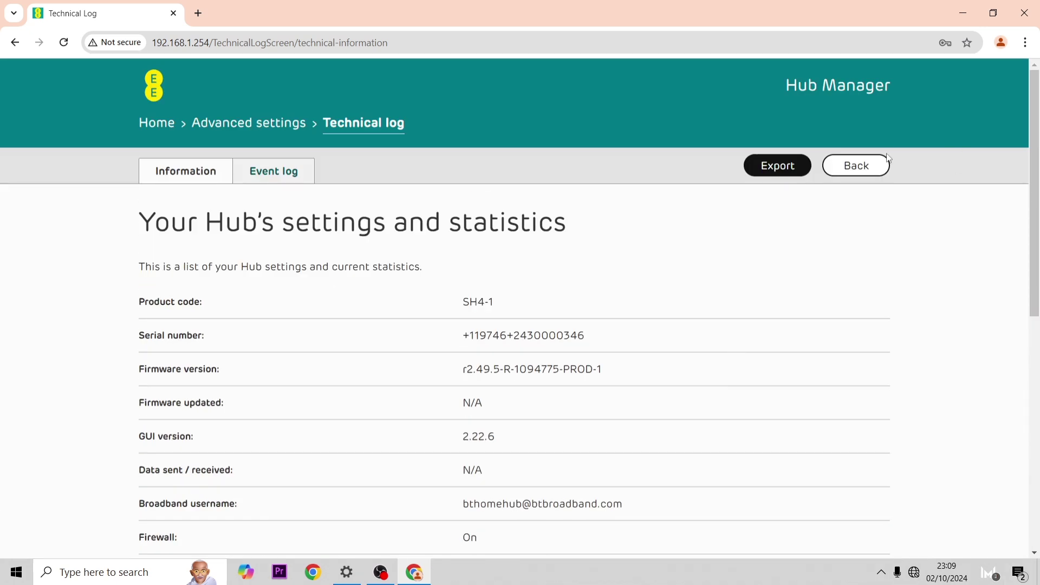
{"action": "left_click", "coordinate": [271, 164]}
{"action": "scroll", "coordinate": [360, 423], "scroll_direction": "down", "scroll_amount": 7}
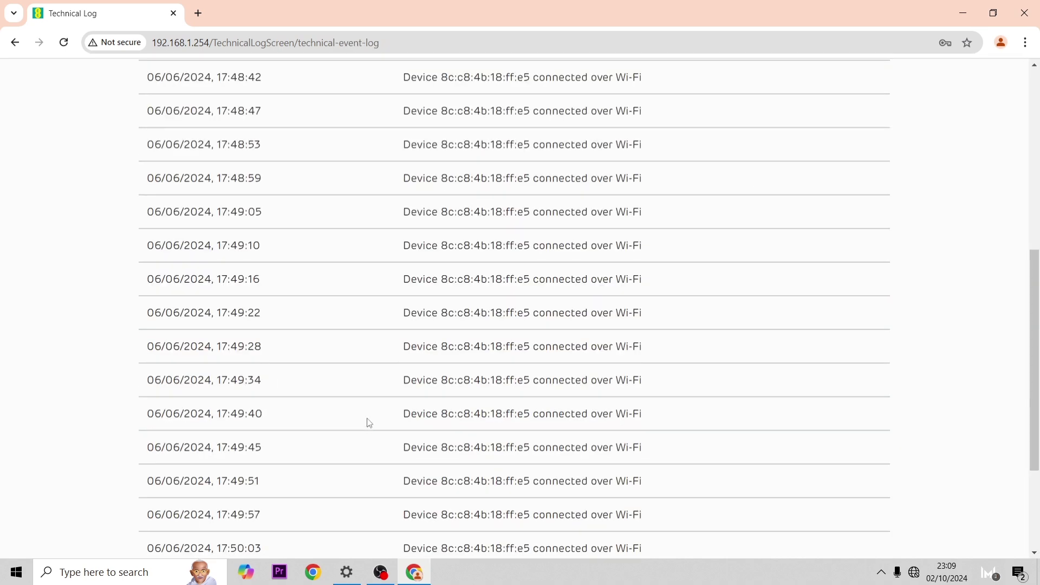
{"action": "scroll", "coordinate": [370, 424], "scroll_direction": "down", "scroll_amount": 3}
{"action": "scroll", "coordinate": [290, 453], "scroll_direction": "up", "scroll_amount": 10}
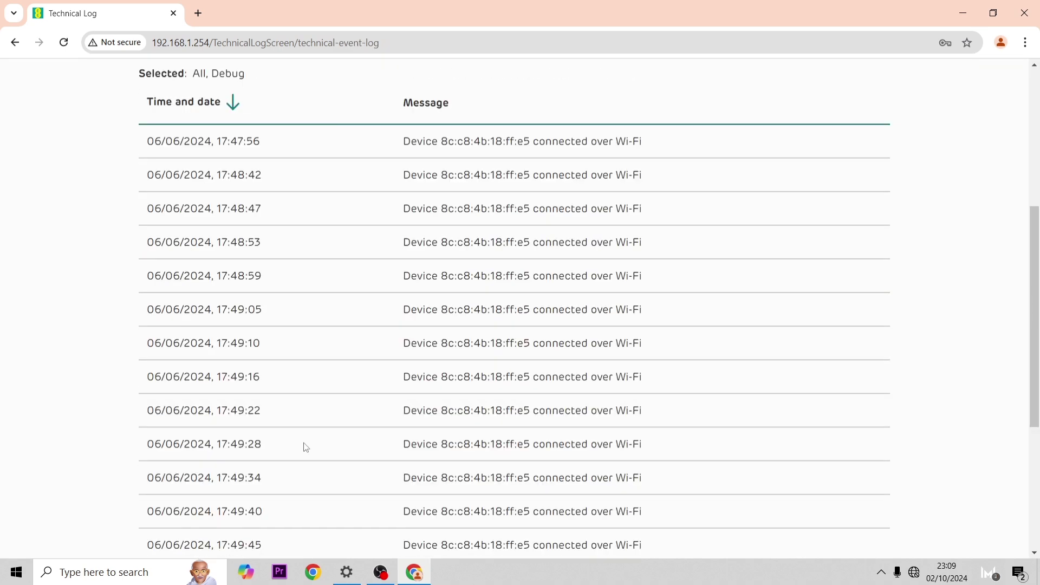
{"action": "left_click", "coordinate": [866, 182]}
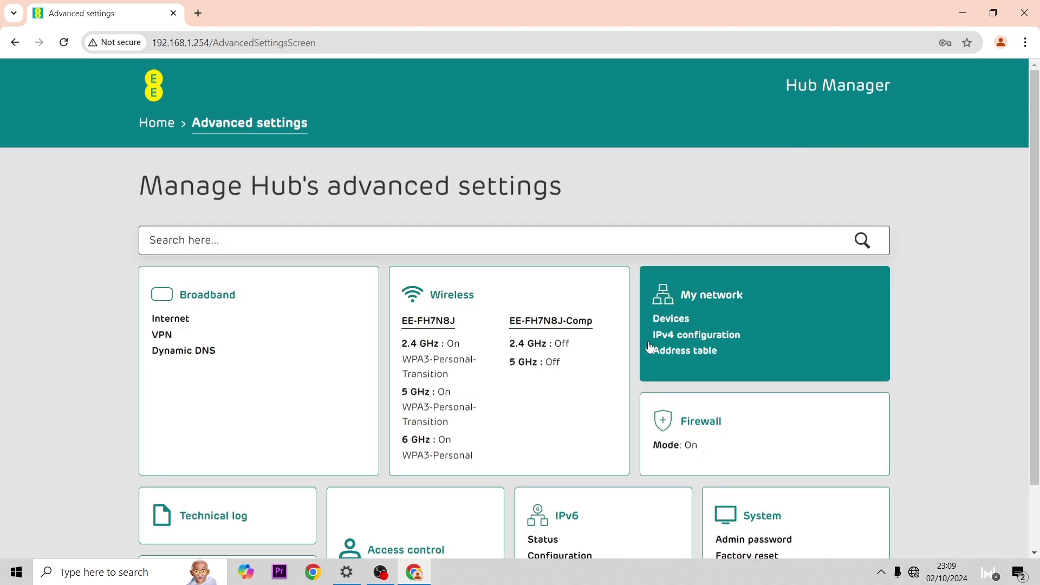
{"action": "scroll", "coordinate": [688, 314], "scroll_direction": "down", "scroll_amount": 2}
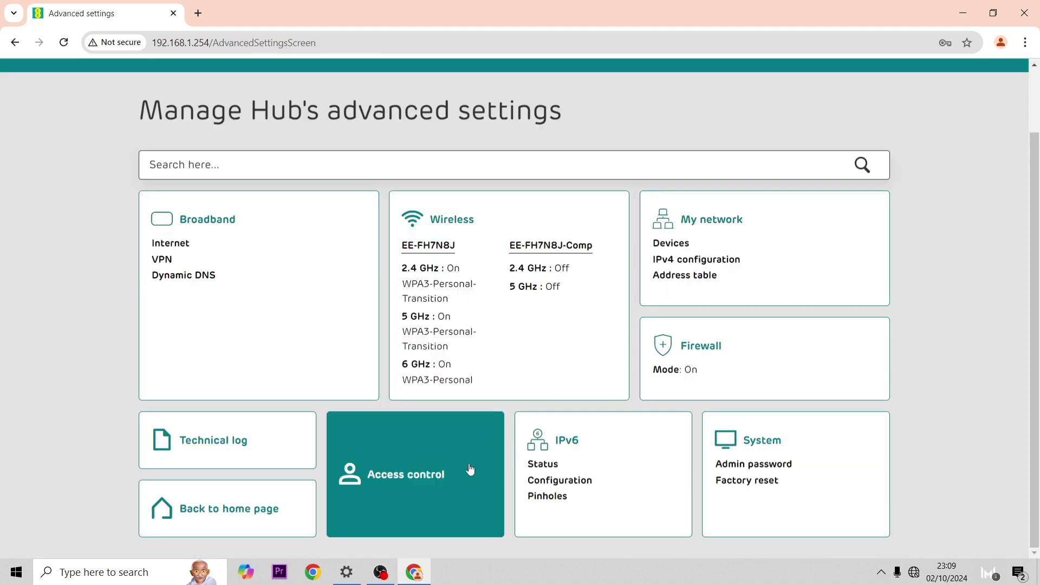
{"action": "left_click", "coordinate": [471, 462]}
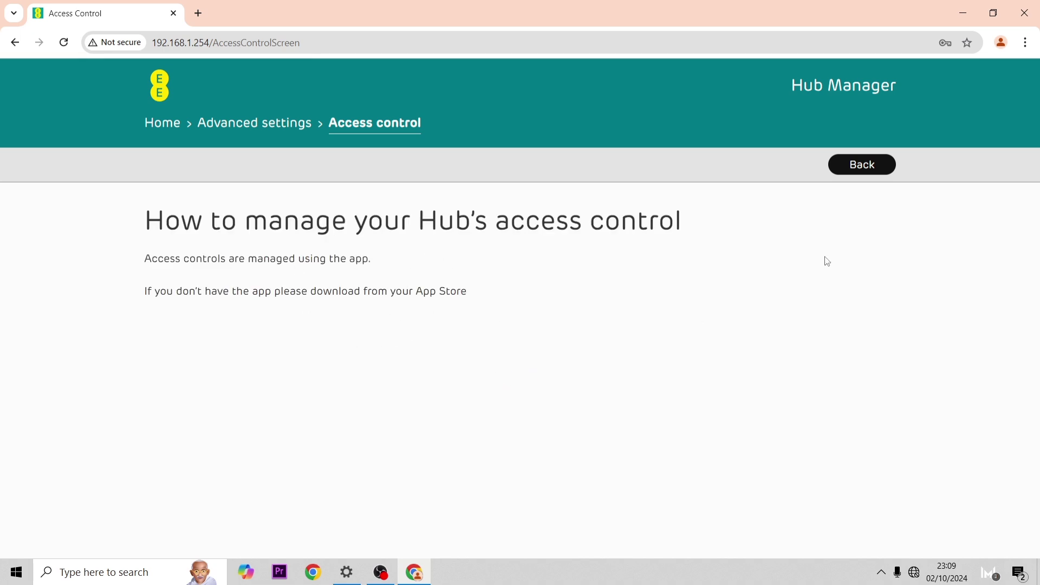
{"action": "left_click", "coordinate": [871, 168]}
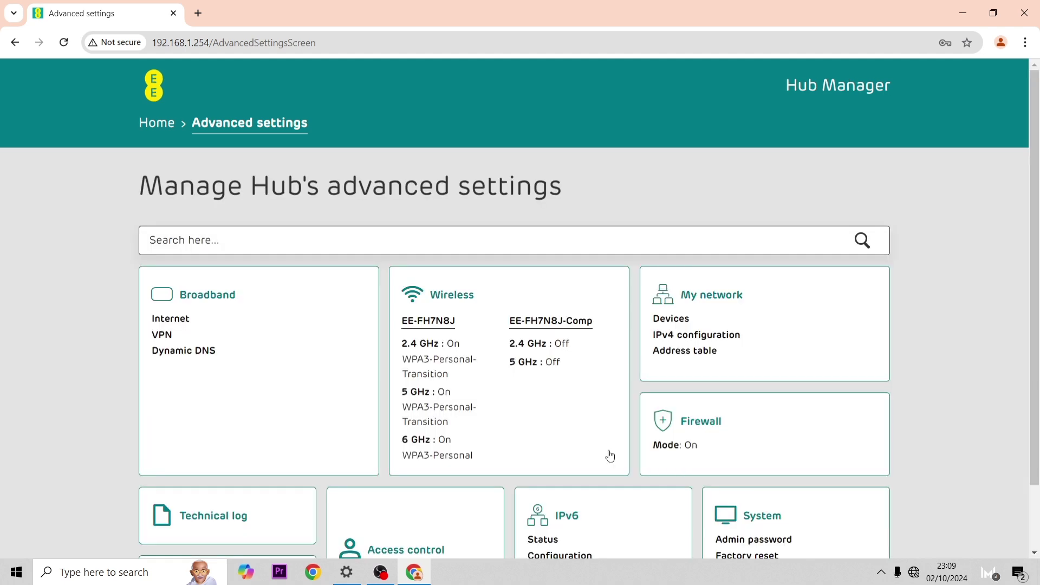
{"action": "scroll", "coordinate": [542, 442], "scroll_direction": "down", "scroll_amount": 2}
{"action": "left_click", "coordinate": [541, 438]}
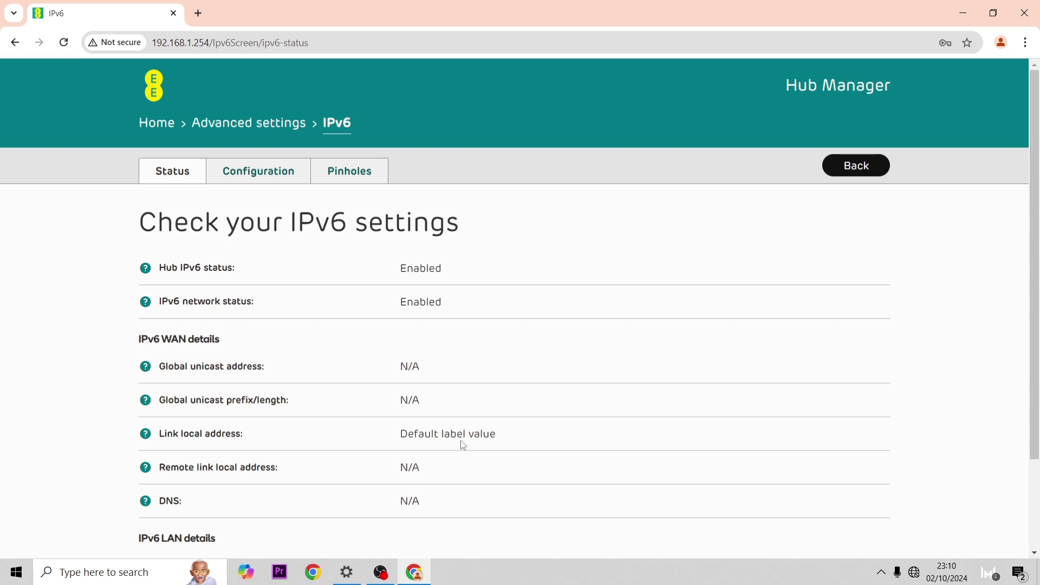
{"action": "left_click", "coordinate": [260, 175]}
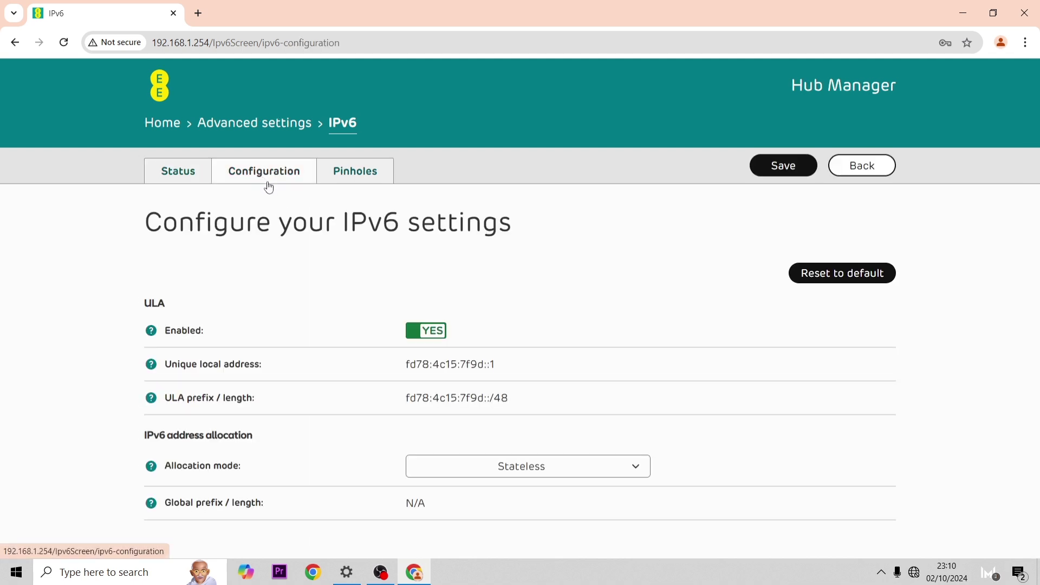
{"action": "left_click", "coordinate": [552, 461]}
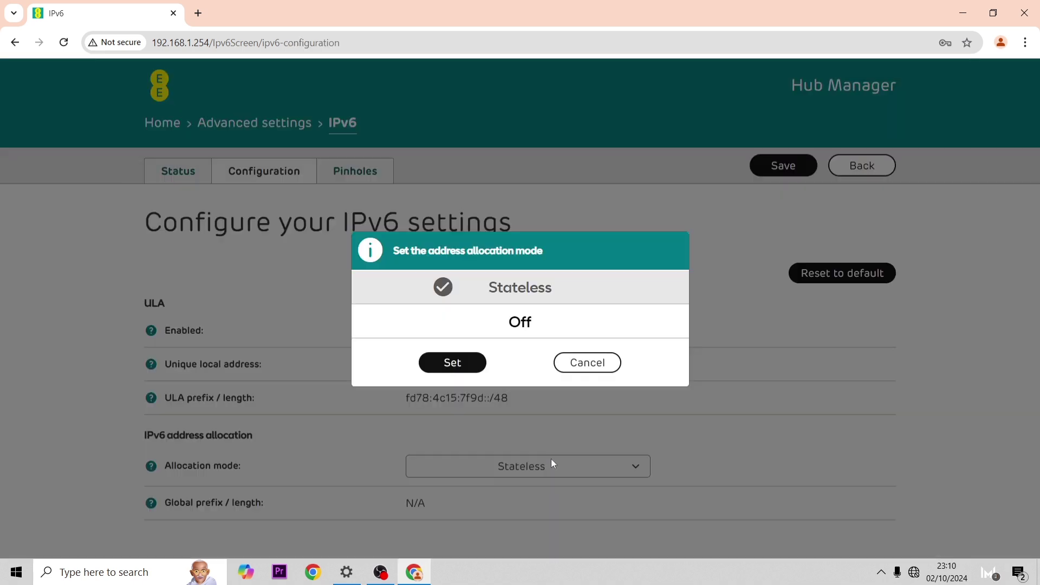
{"action": "left_click", "coordinate": [574, 363]}
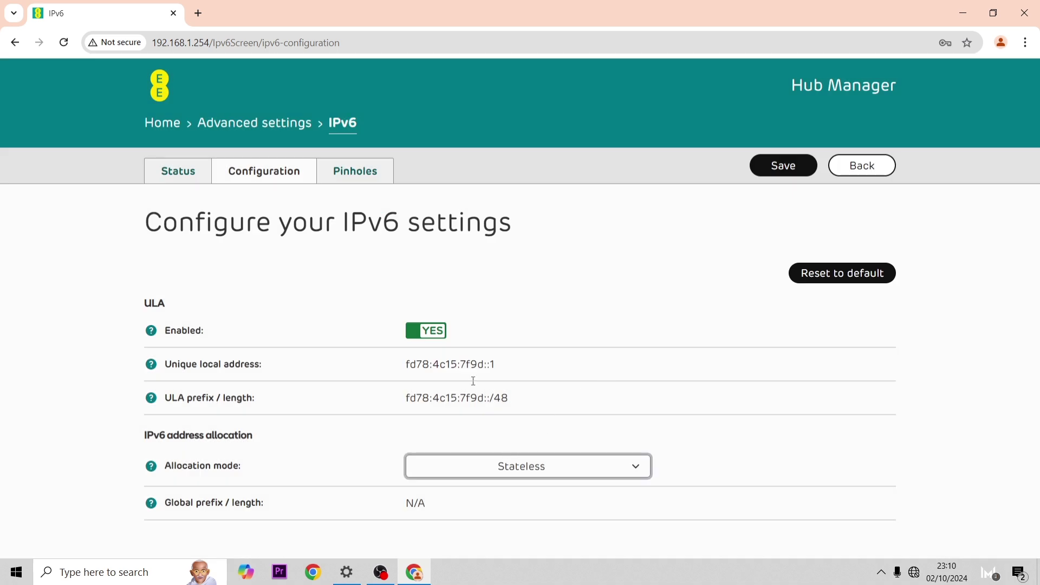
{"action": "left_click", "coordinate": [351, 174]}
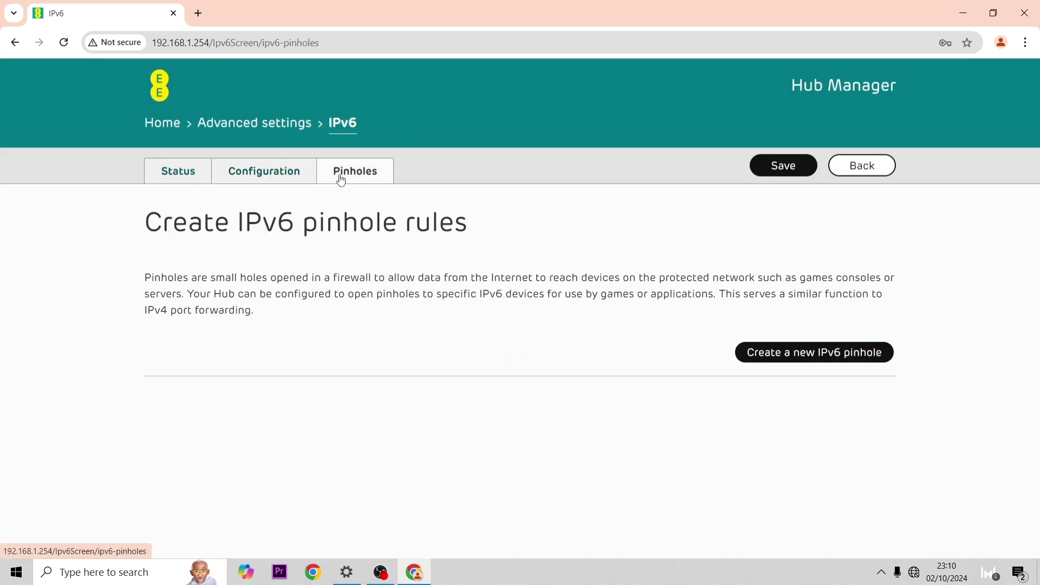
Step: Look over the System admin password fields and factory reset option, then return Home
{"action": "left_click", "coordinate": [287, 124]}
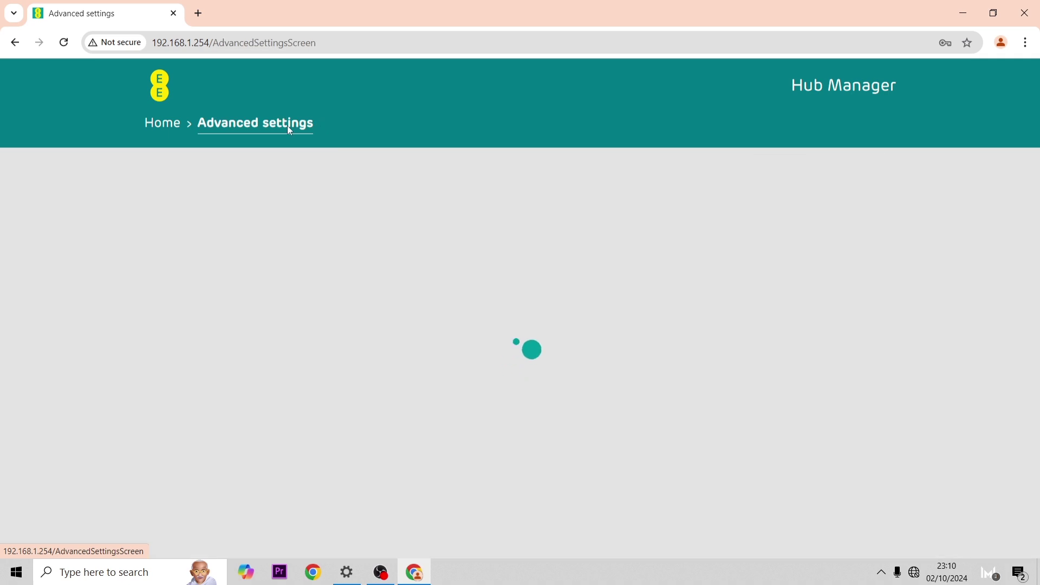
{"action": "scroll", "coordinate": [733, 455], "scroll_direction": "down", "scroll_amount": 2}
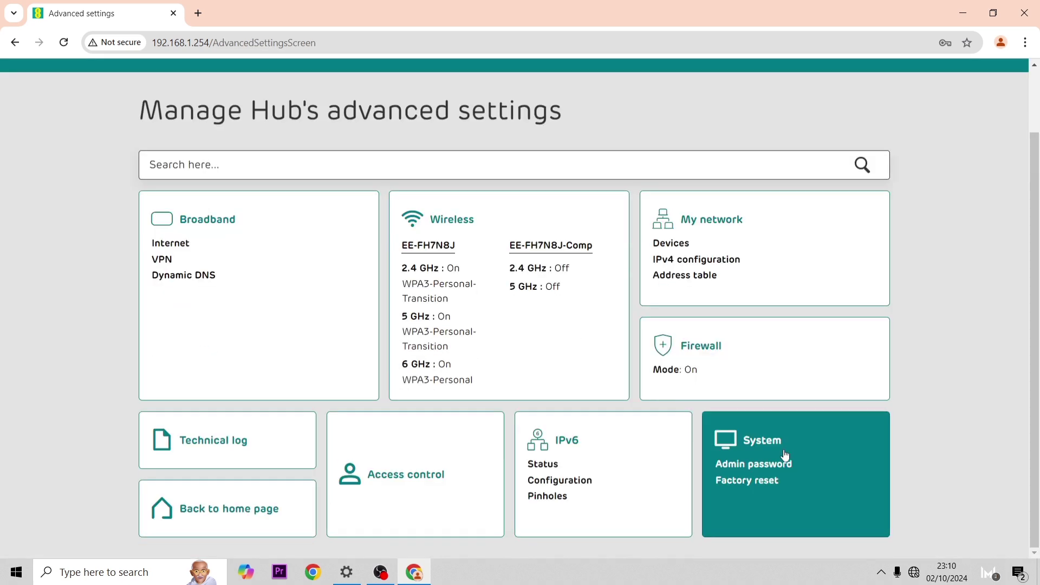
{"action": "left_click", "coordinate": [784, 459]}
{"action": "left_click", "coordinate": [402, 363]}
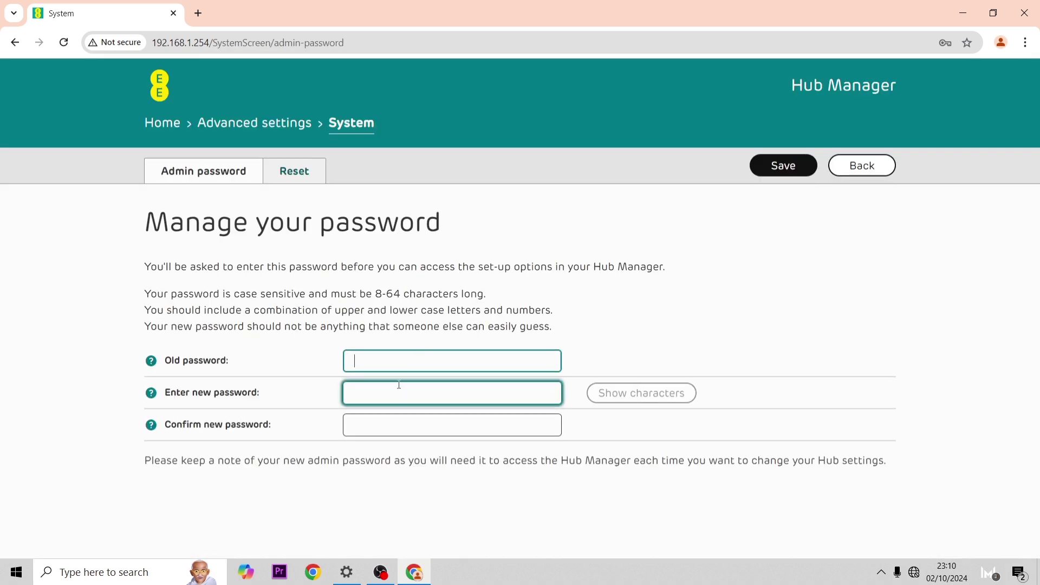
{"action": "left_click", "coordinate": [399, 388]}
{"action": "left_click", "coordinate": [427, 424]}
{"action": "left_click", "coordinate": [307, 171]}
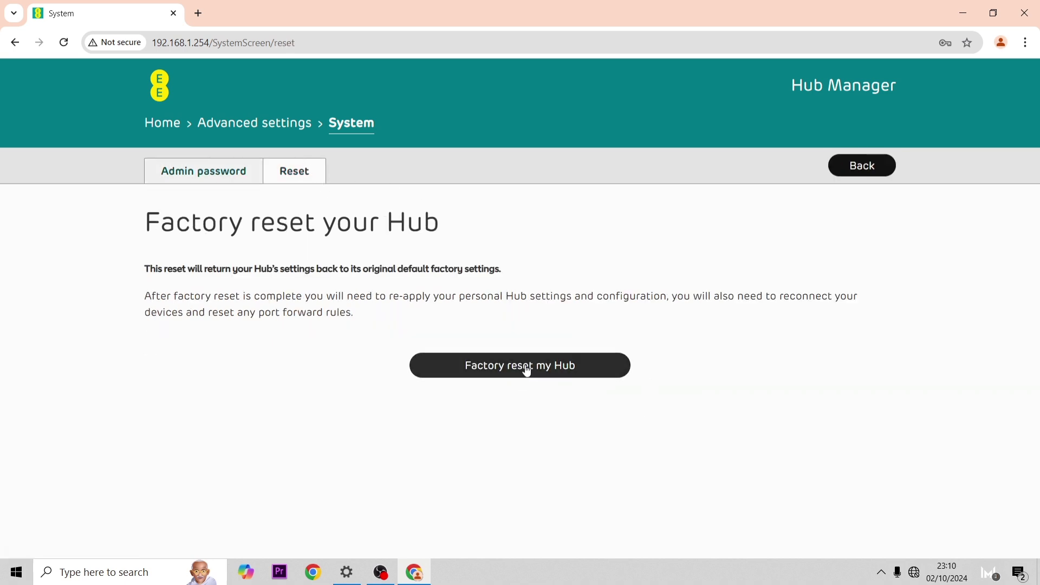
{"action": "left_click", "coordinate": [152, 123]}
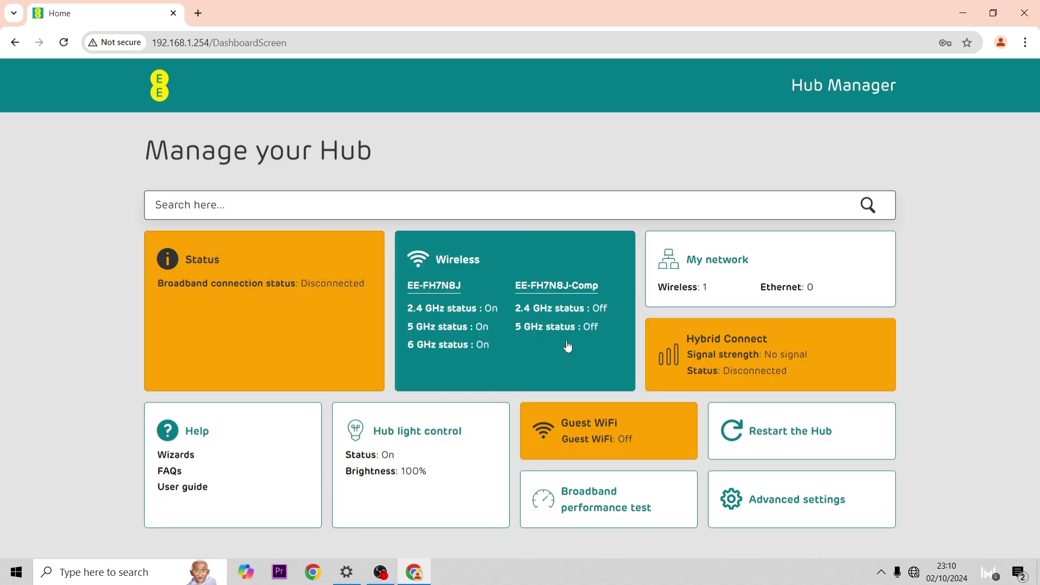
Step: Search the dashboard for 'phone', then 'digital voice' (no matches), and go to Advanced settings
{"action": "left_click", "coordinate": [408, 206]}
{"action": "type", "text": "pho"}
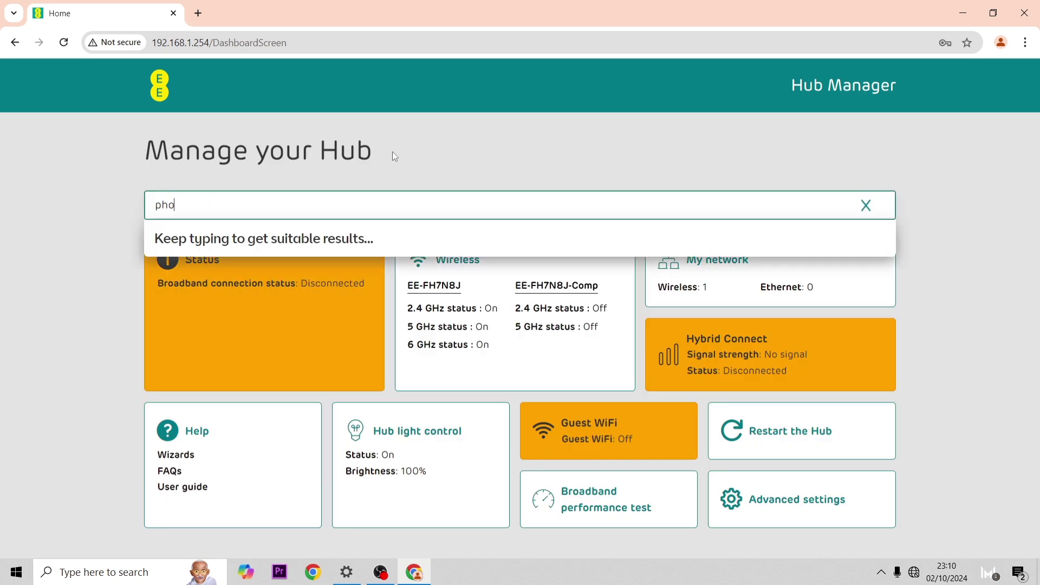
{"action": "type", "text": "ne"}
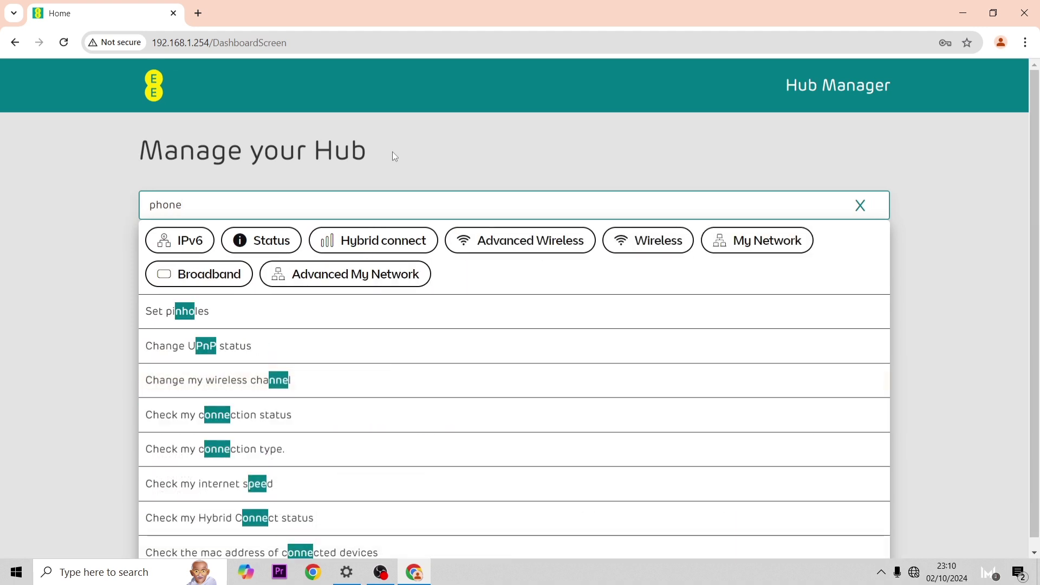
{"action": "left_click_drag", "start_coordinate": [254, 207], "coordinate": [2, 186]}
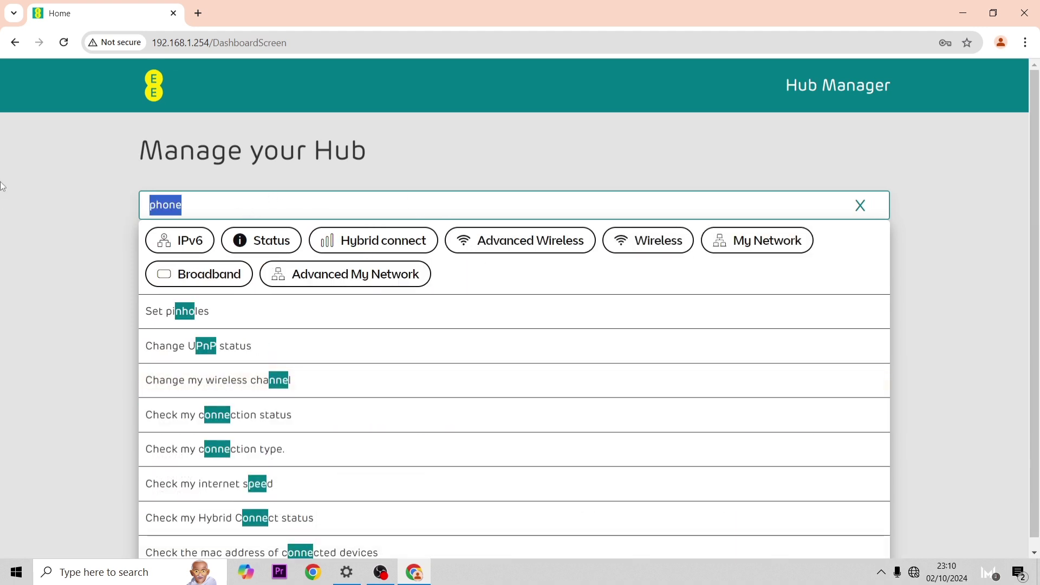
{"action": "type", "text": "digita"}
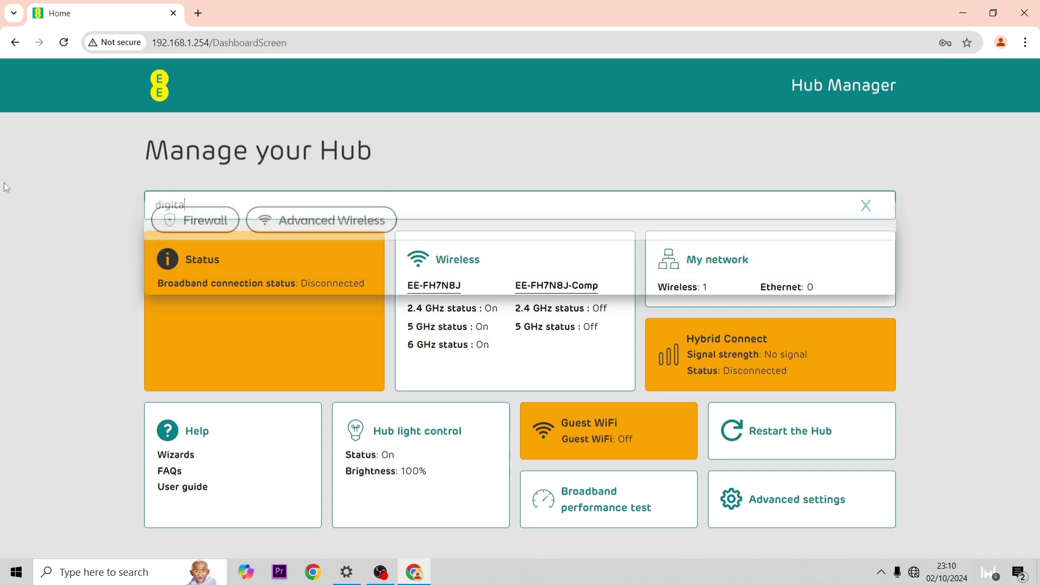
{"action": "type", "text": "l"}
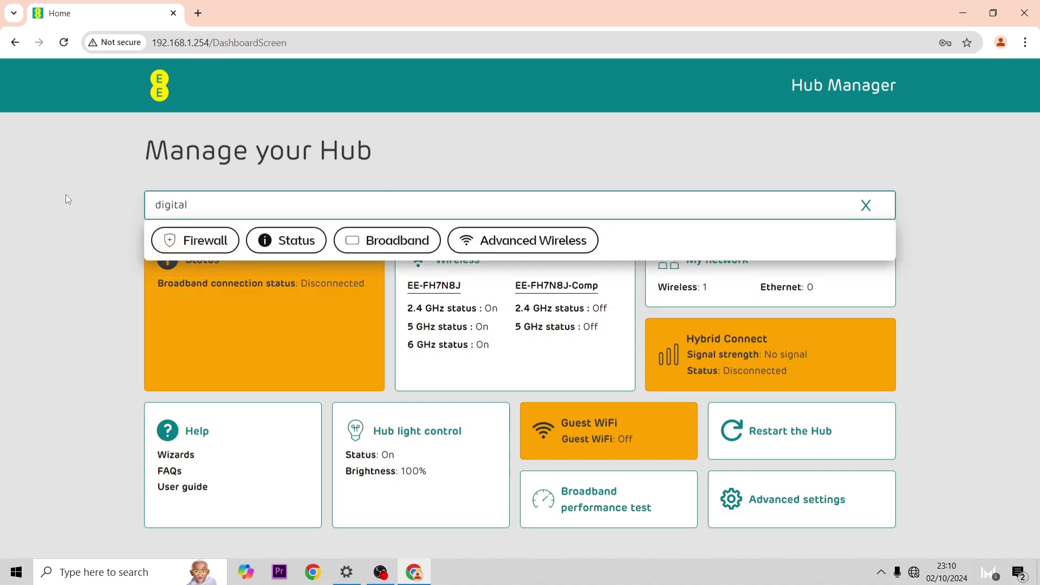
{"action": "type", "text": " voice"}
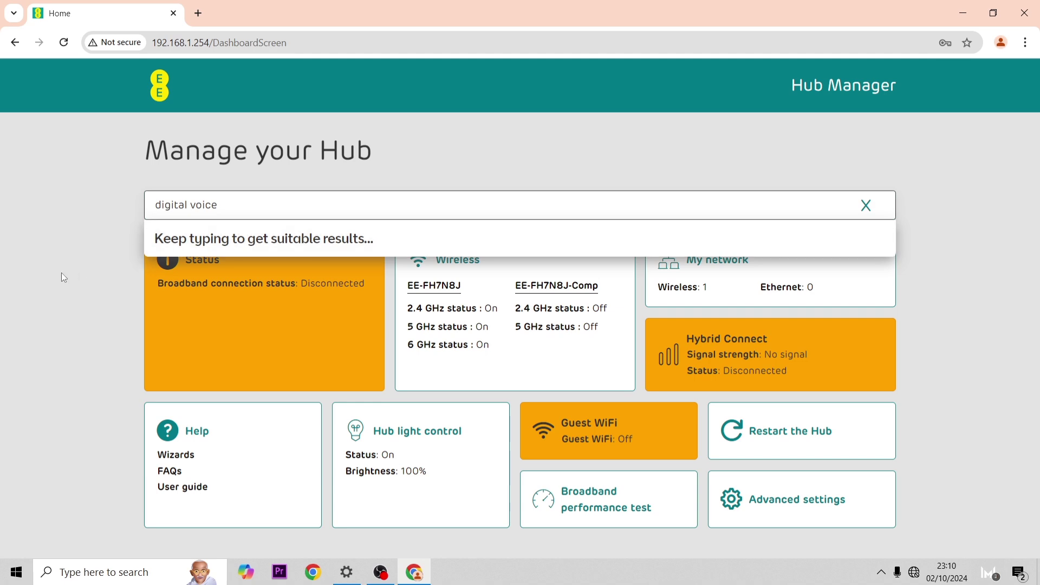
{"action": "left_click", "coordinate": [844, 509]}
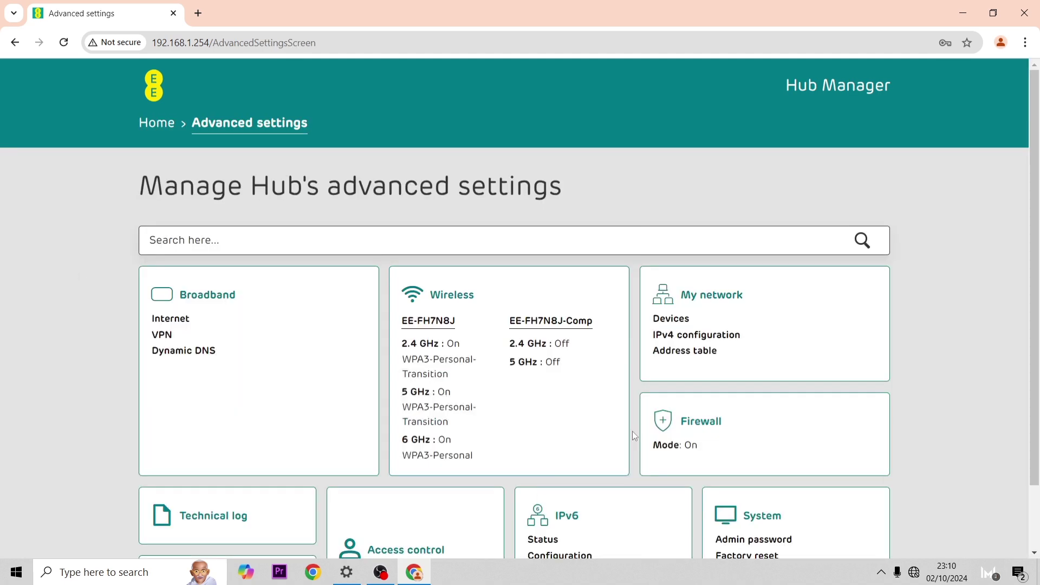